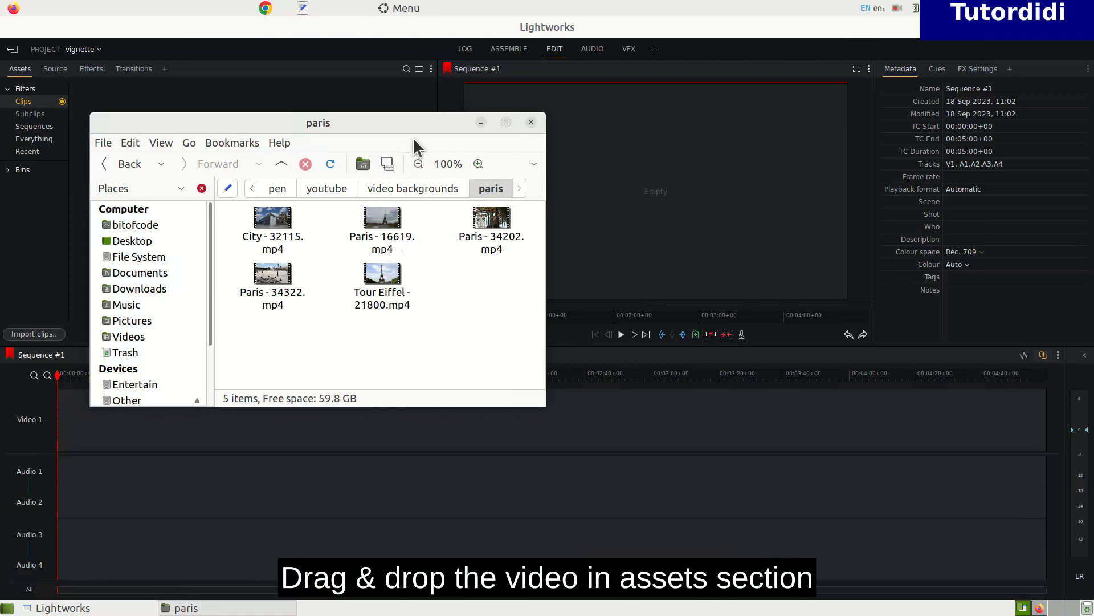
Import City - 32115.mp4 from the paris folder into the project's clips and preview it in the source viewer
drag(523, 275, 220, 161)
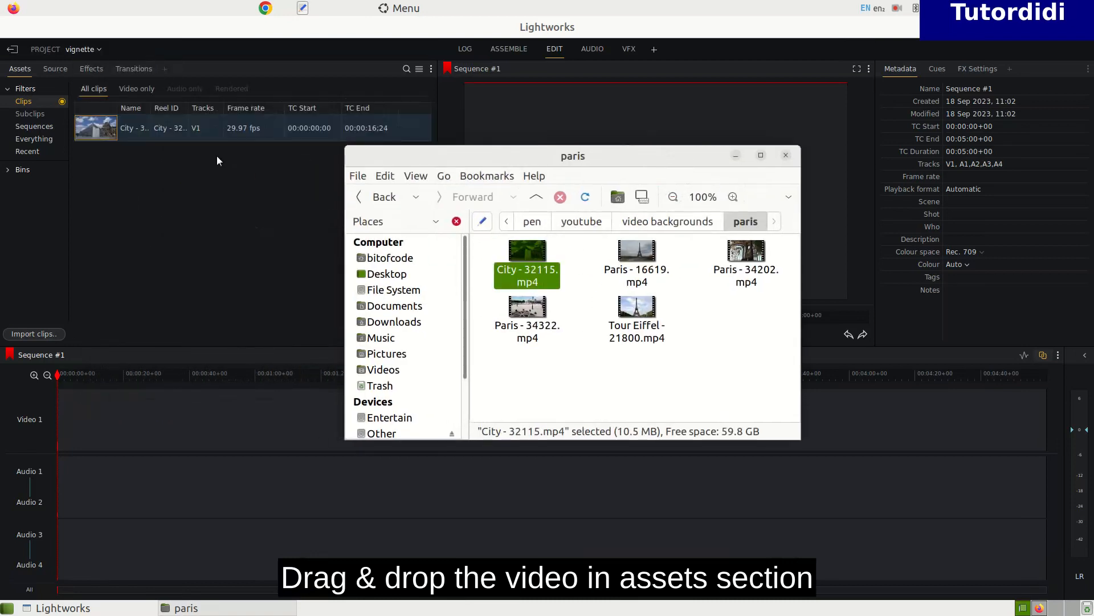
click(786, 155)
double_click(104, 129)
double_click(102, 127)
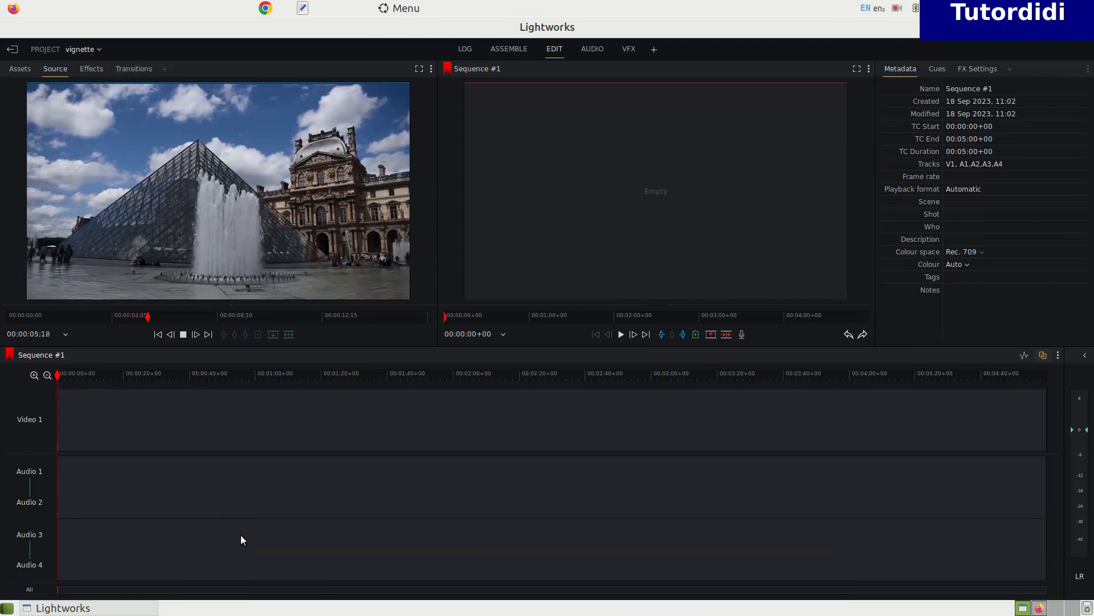
click(183, 334)
drag(202, 318, 2, 345)
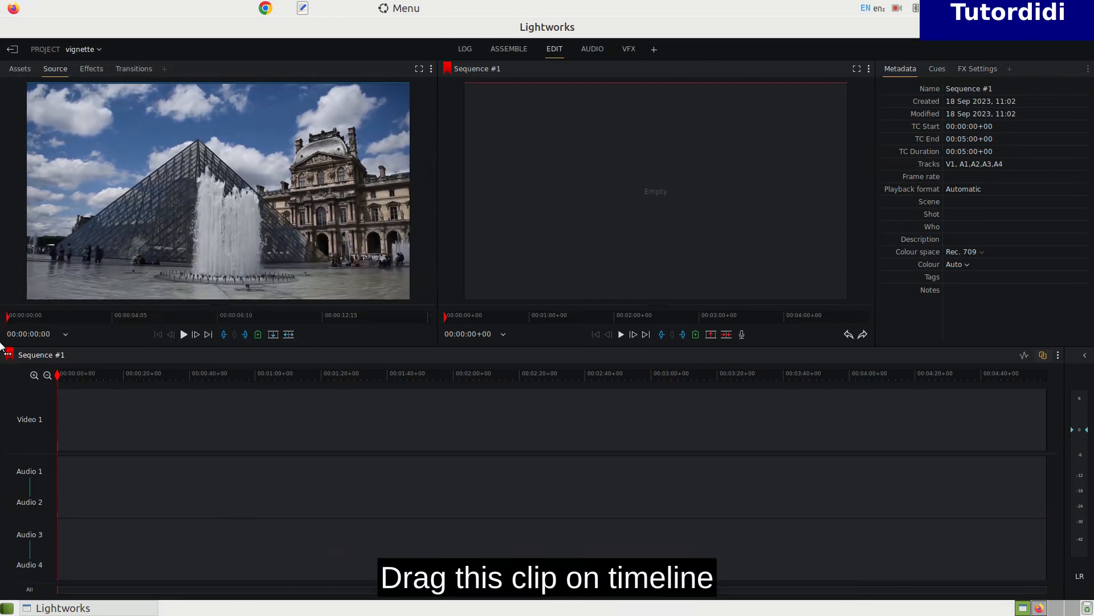
Place the City - 32115 clip at the start of the Video 1 track and play the sequence to 00:00:05.21
click(20, 69)
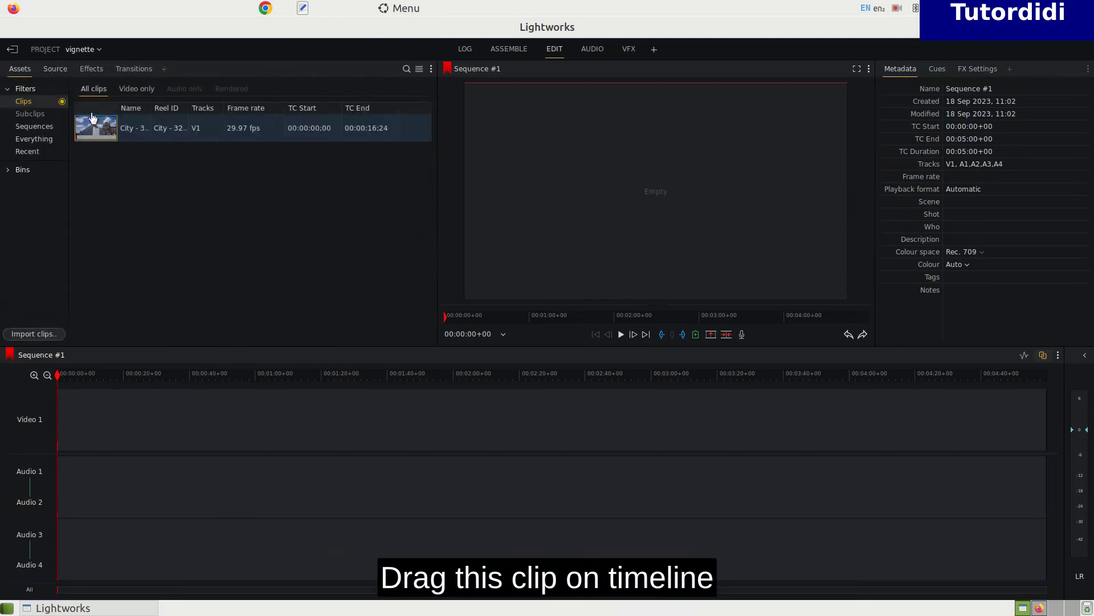
drag(98, 128, 111, 287)
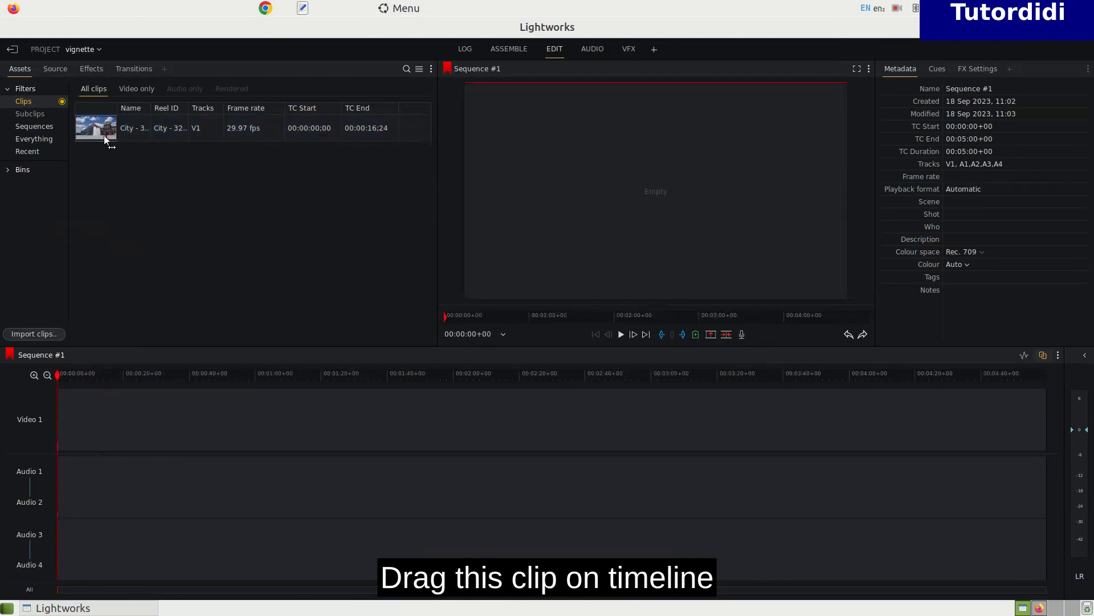
drag(95, 132, 107, 428)
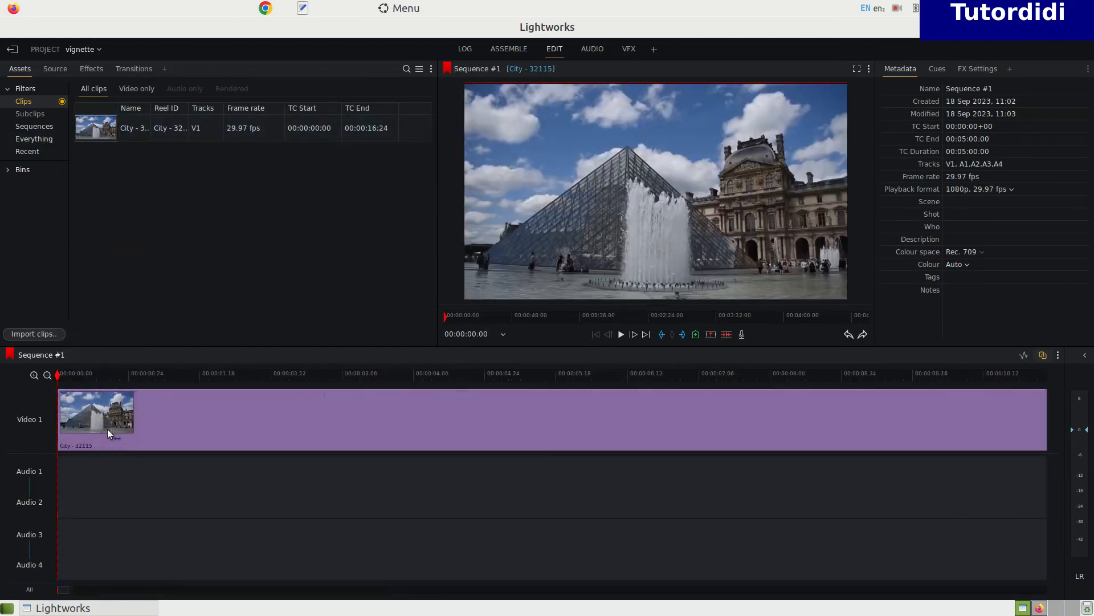
click(621, 335)
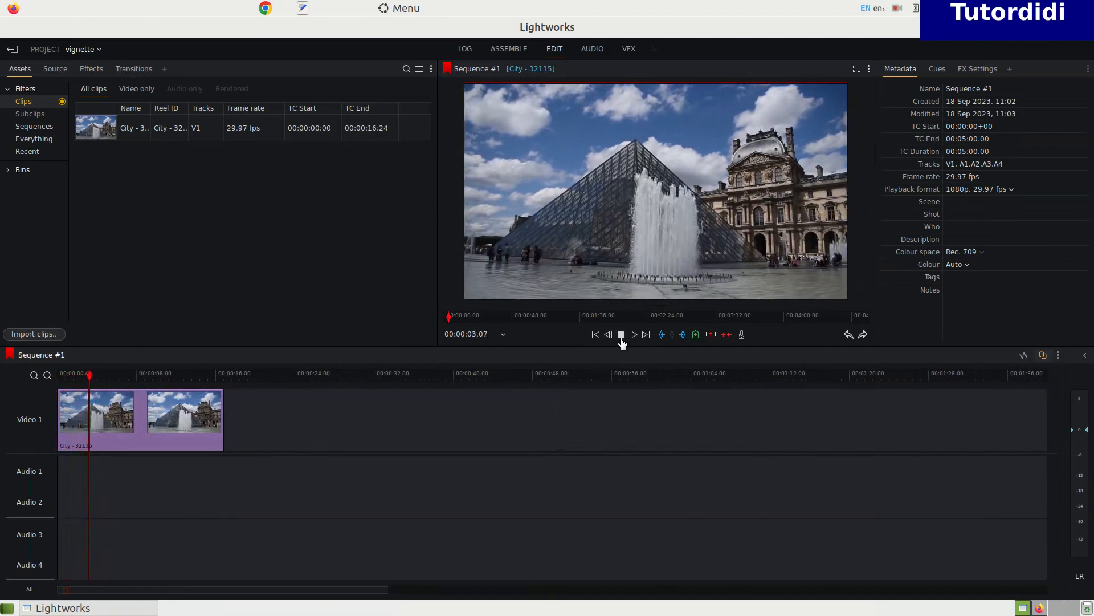
click(621, 336)
Apply the Ellipse Vignette 1 effect from the Stylize vignettes to the clip
click(630, 52)
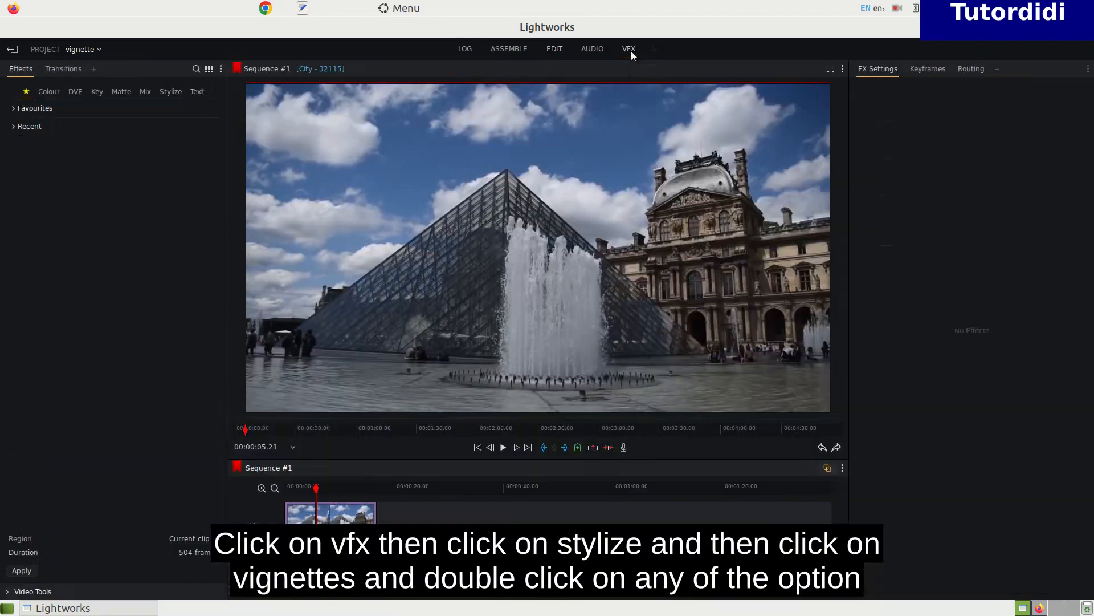
click(169, 92)
click(15, 147)
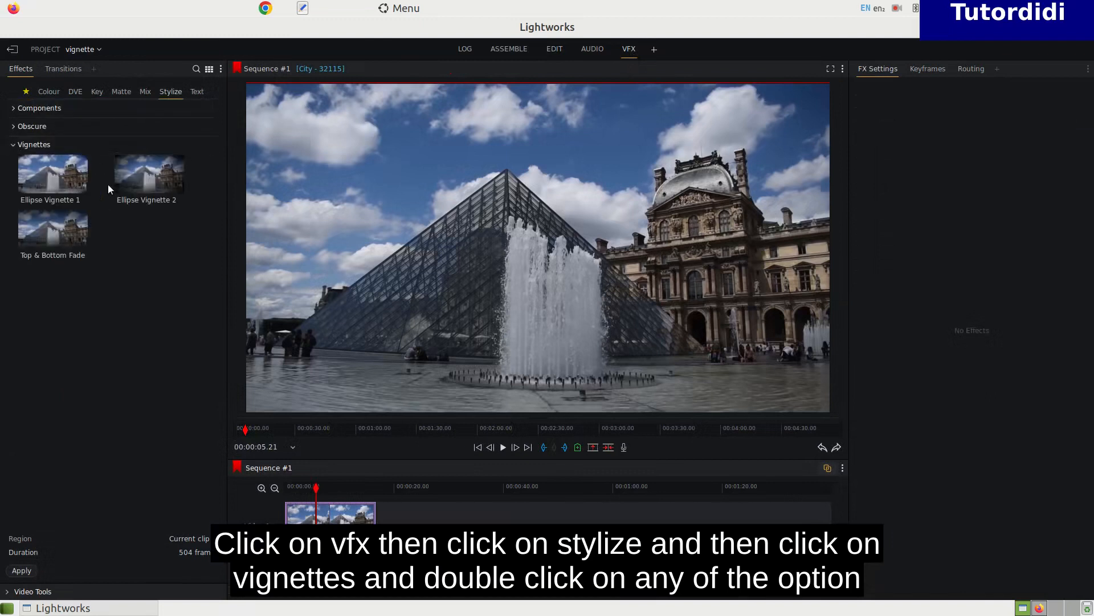
double_click(63, 188)
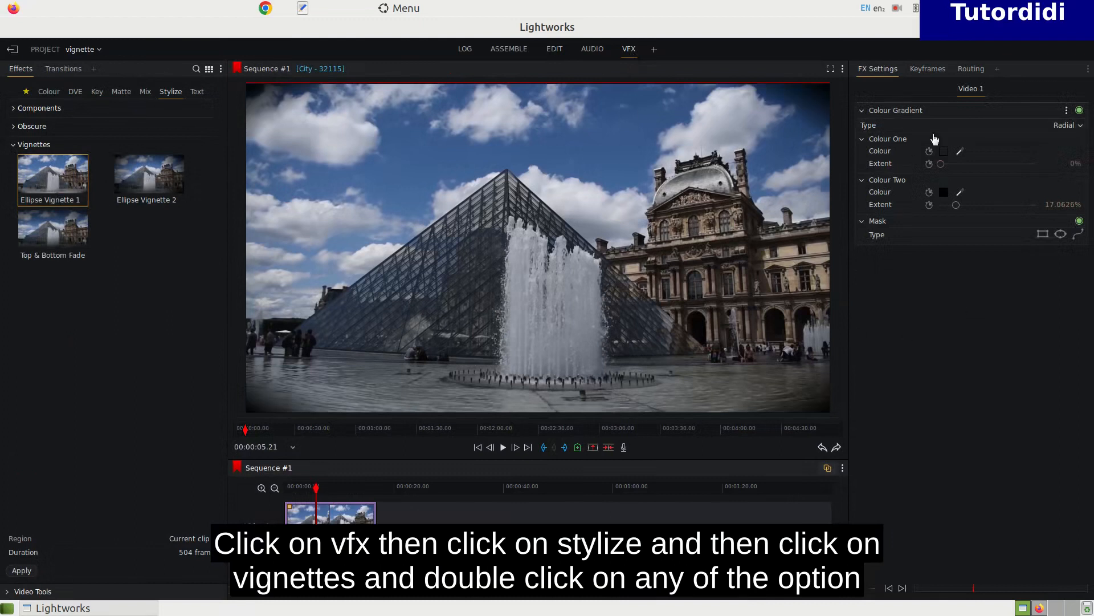
Set the vignette's Colour One to the green RGB 84, 176, 116
click(944, 151)
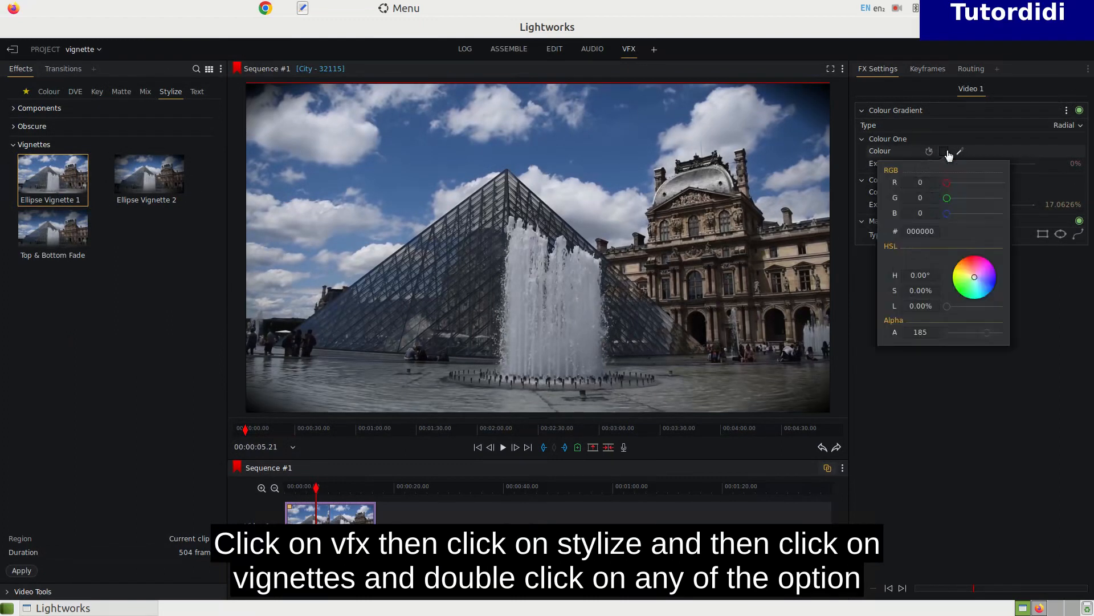
drag(951, 182, 973, 218)
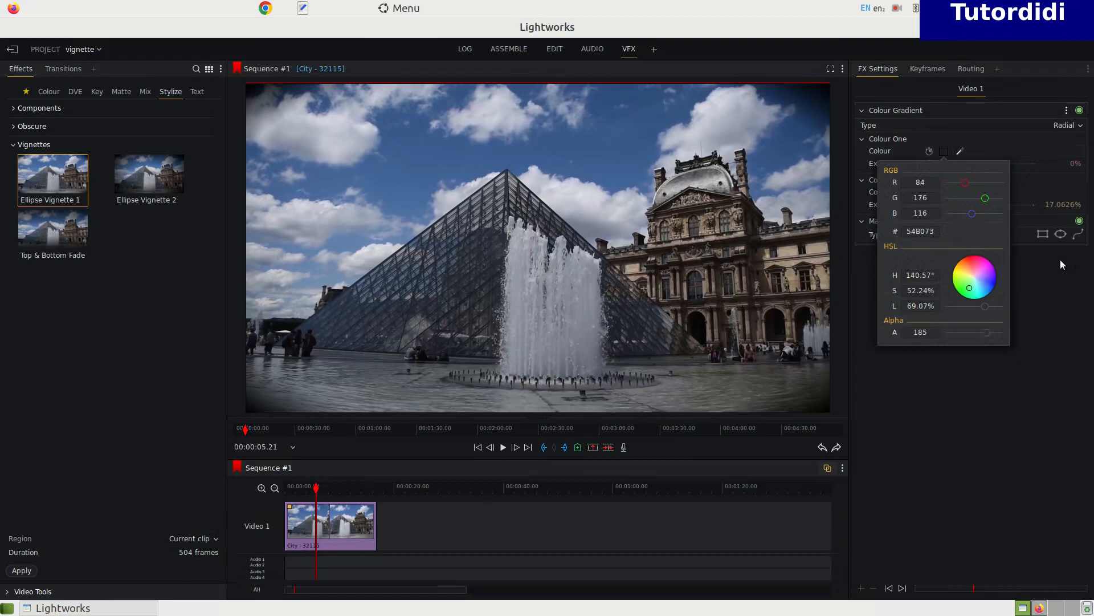
click(1062, 336)
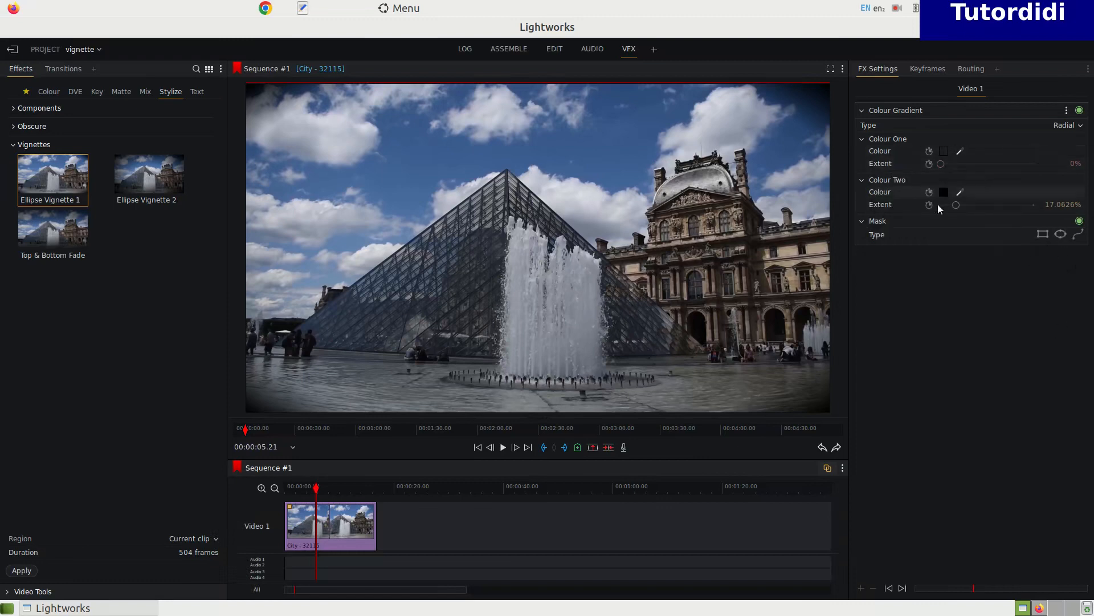
Readjust the RGB mix and the alpha of the vignette's Colour One
click(944, 151)
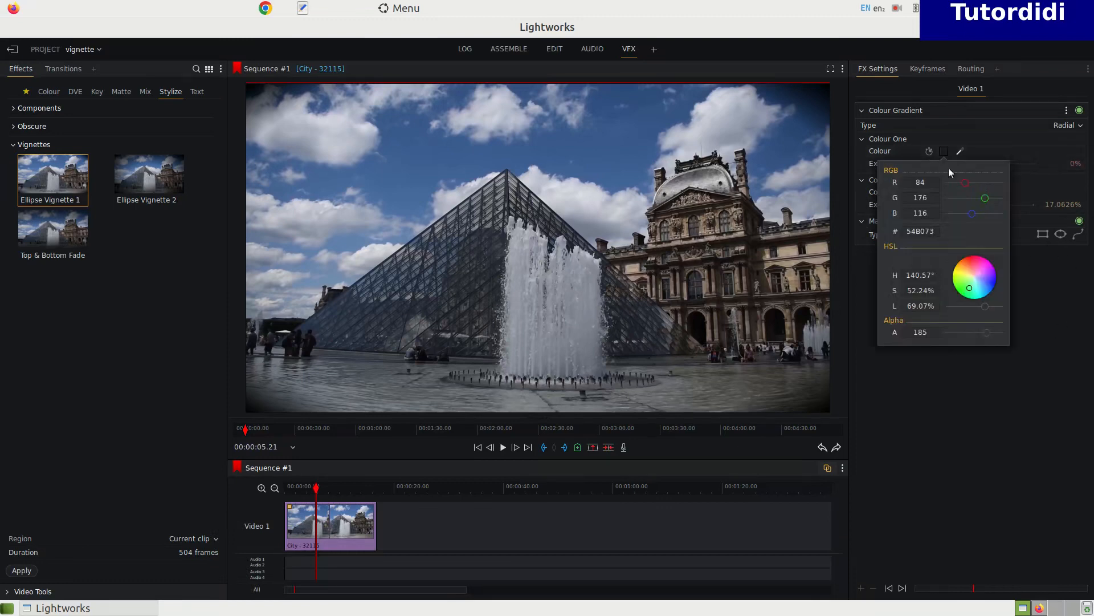
drag(965, 183, 978, 204)
drag(950, 321, 989, 337)
click(964, 405)
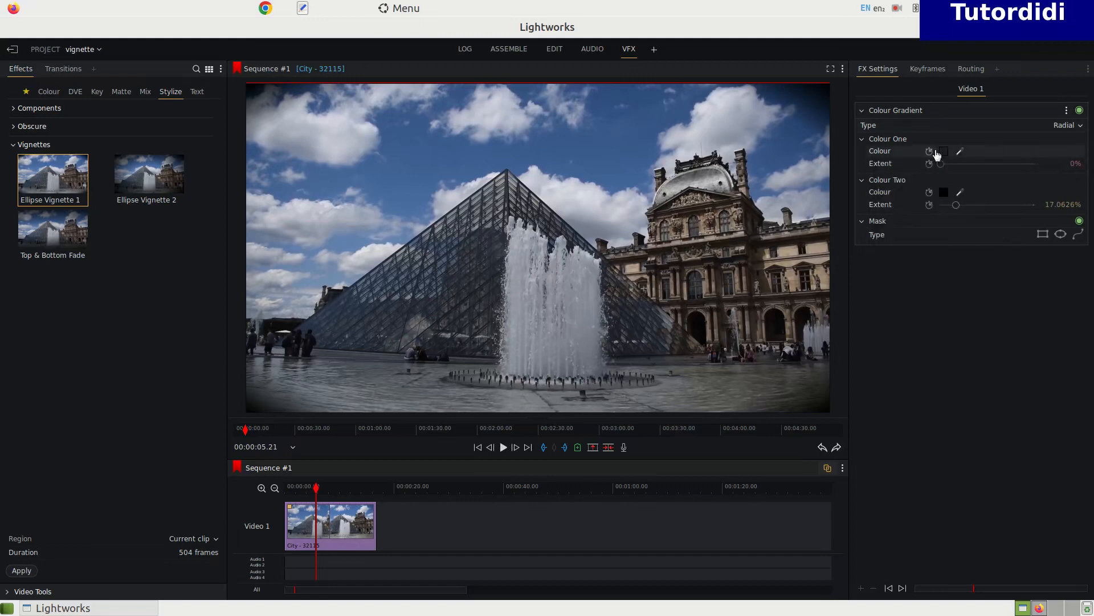
Set the vignette's Colour One extent to 47.8% and its Colour Two extent to 31.2%
click(916, 143)
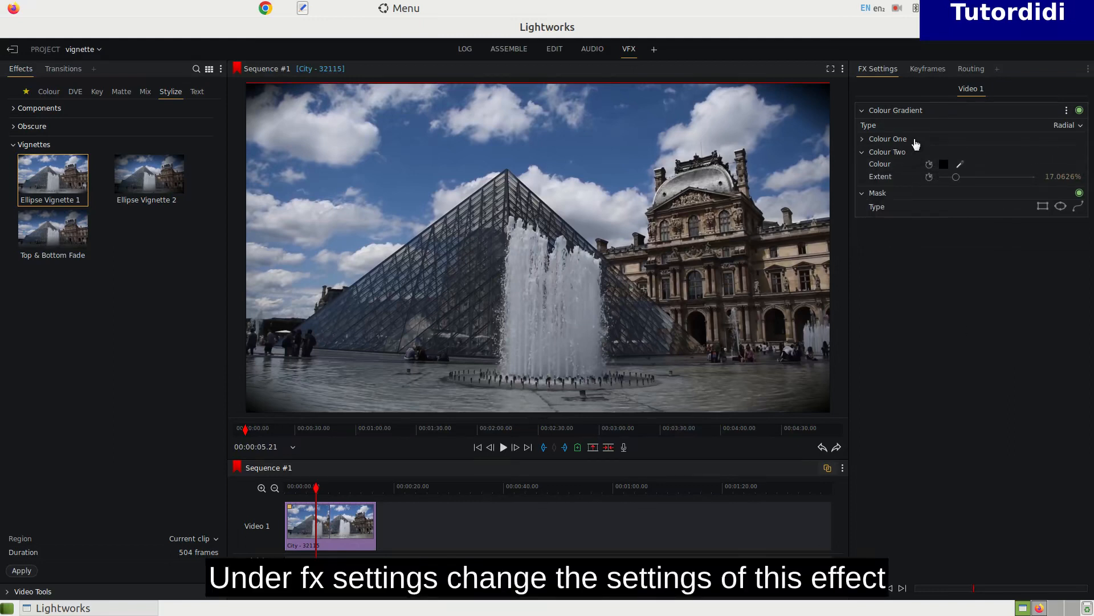
click(916, 142)
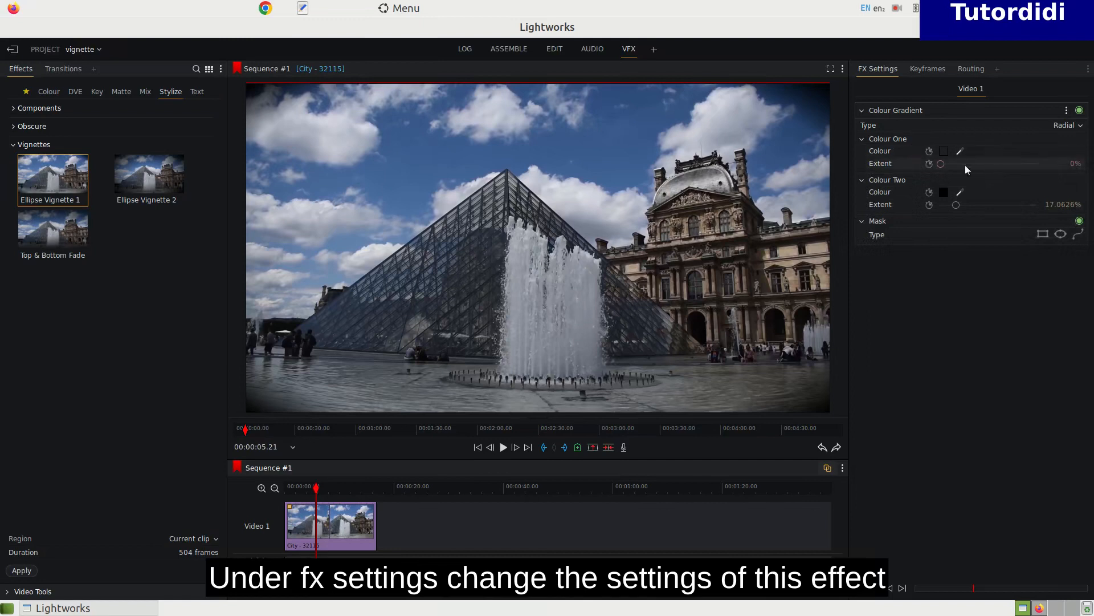
drag(942, 163, 971, 209)
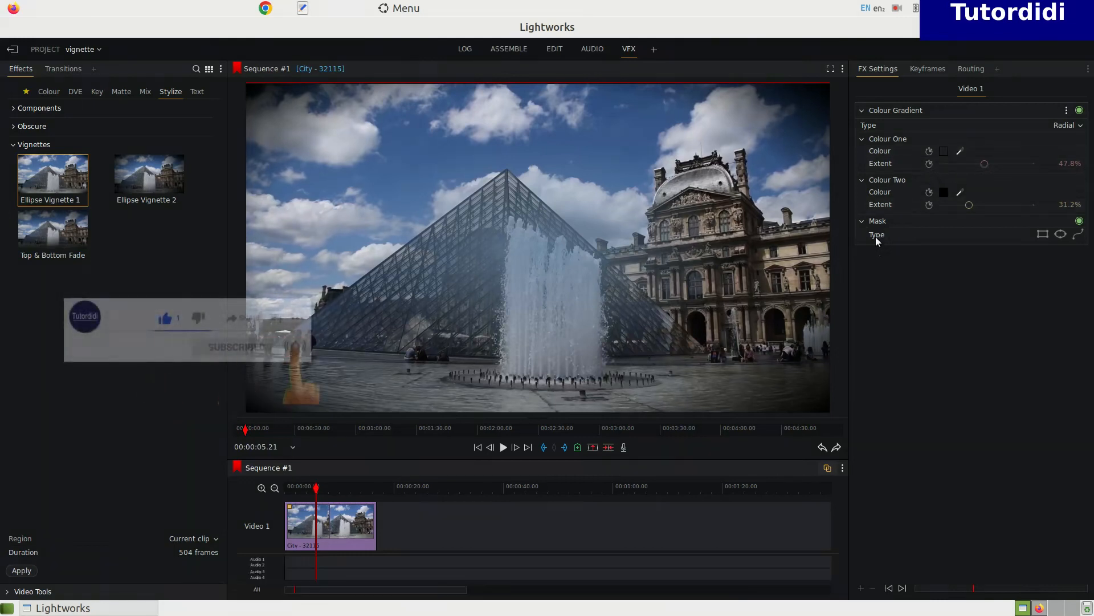
Try a rectangular mask on the colour gradient, delete it, and choose the elliptical mask type instead
click(1042, 235)
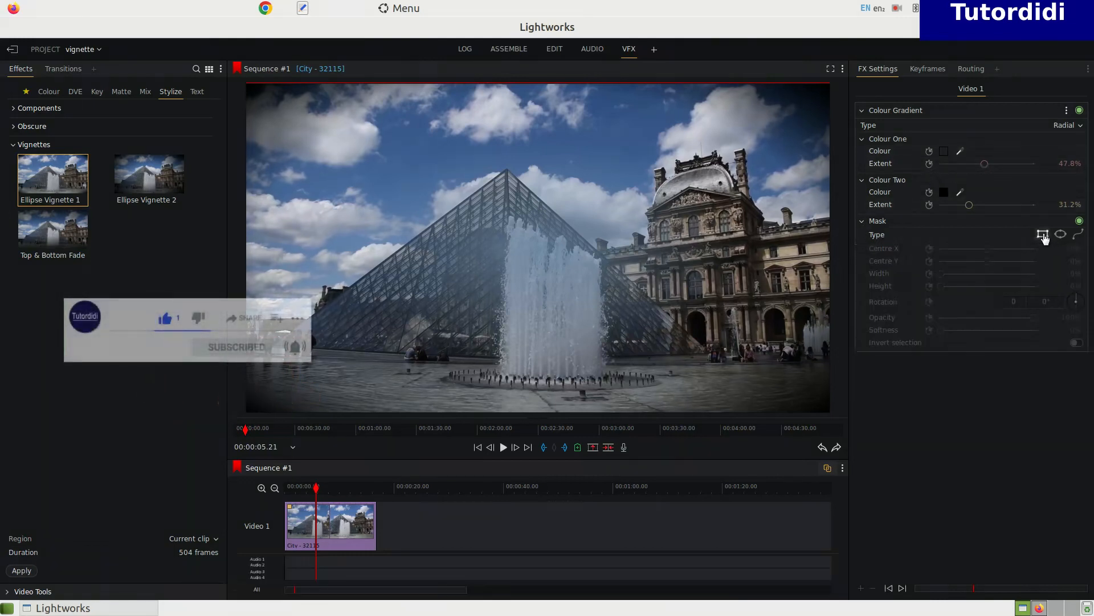
click(1046, 237)
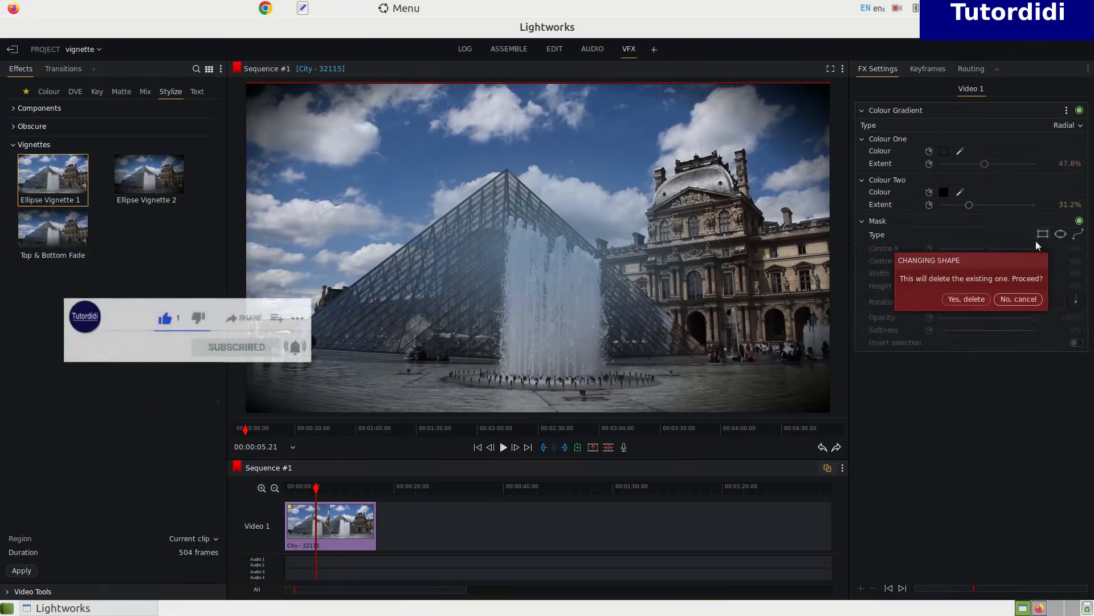
click(982, 300)
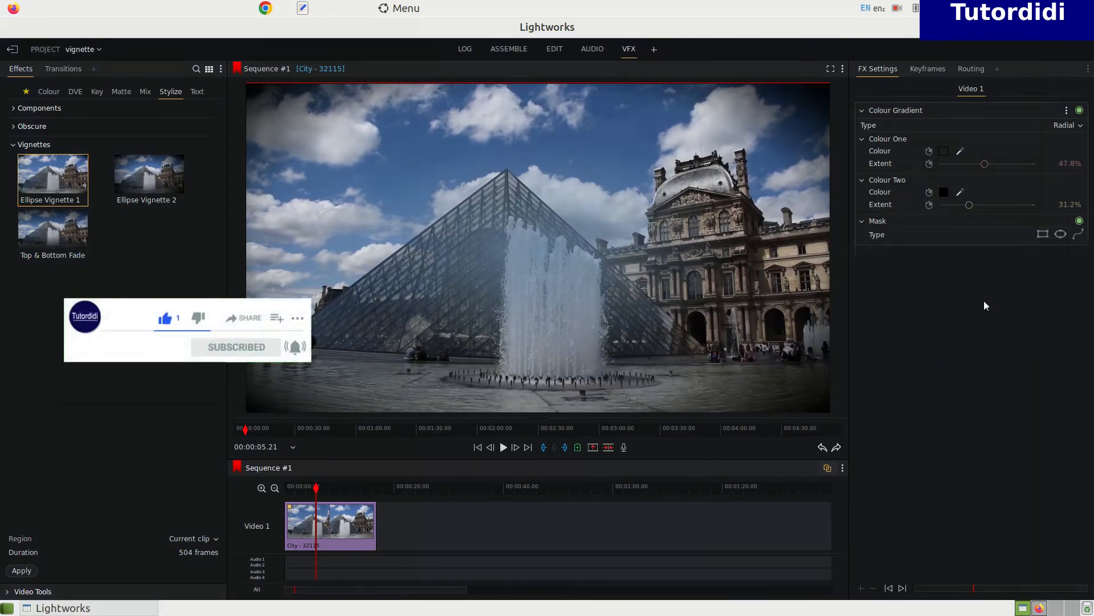
click(1040, 237)
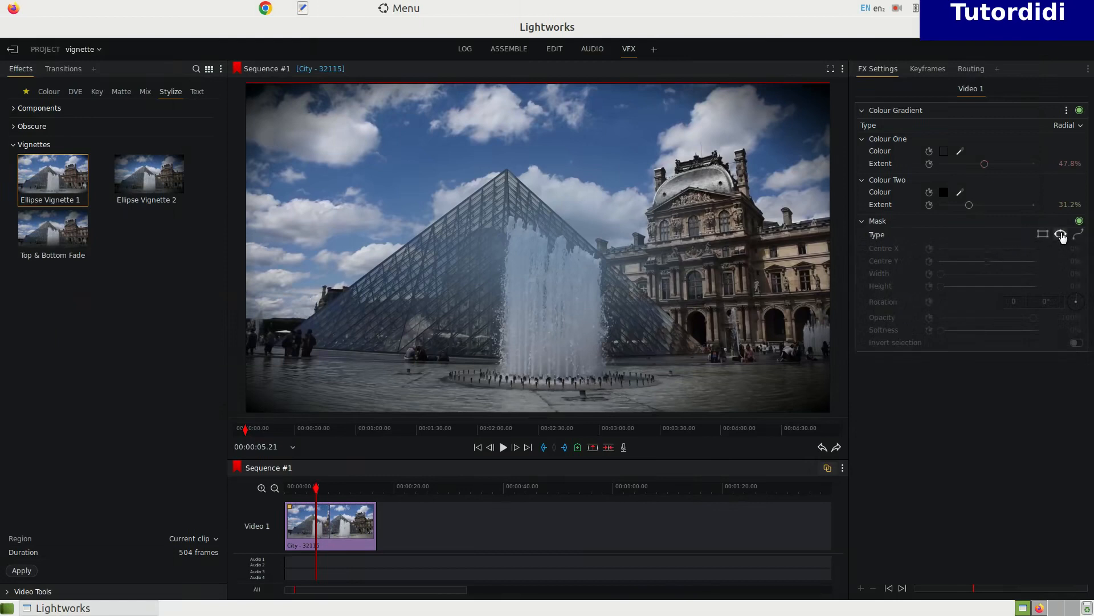
Set Colour Two's extent to 28.8% and Colour One's to 50.9%, and make Colour One purple B52CFF with alpha 202
drag(969, 204, 966, 227)
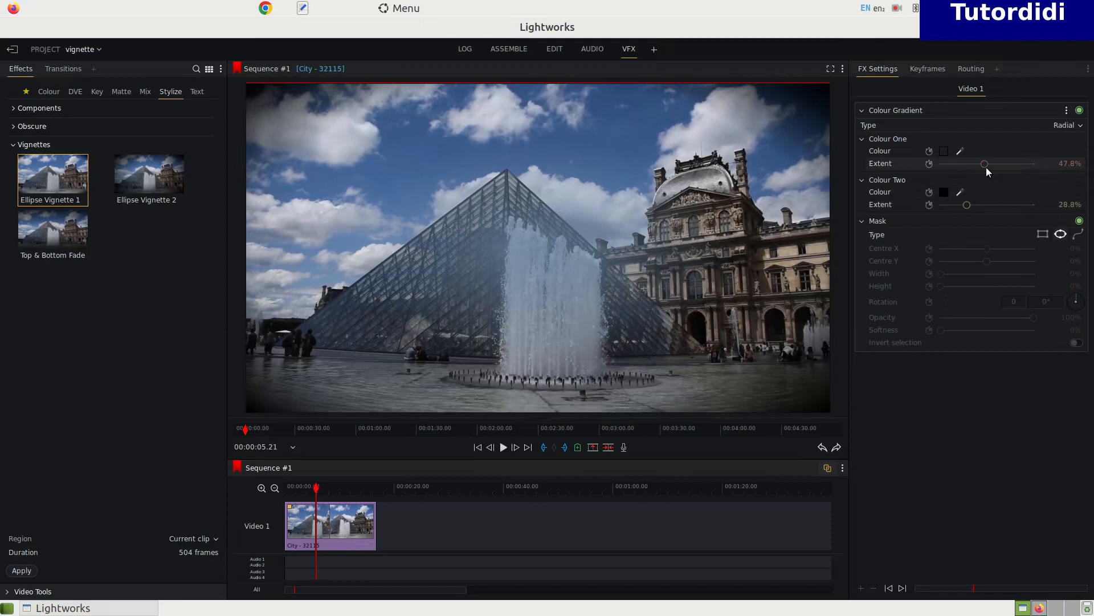
drag(986, 162, 1015, 223)
click(944, 151)
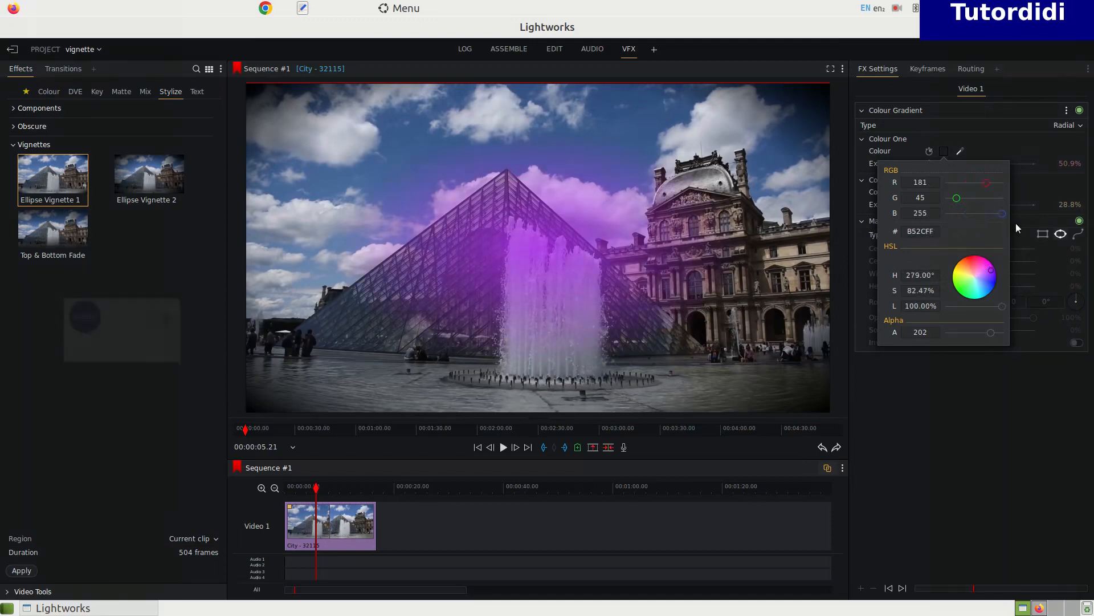
click(979, 401)
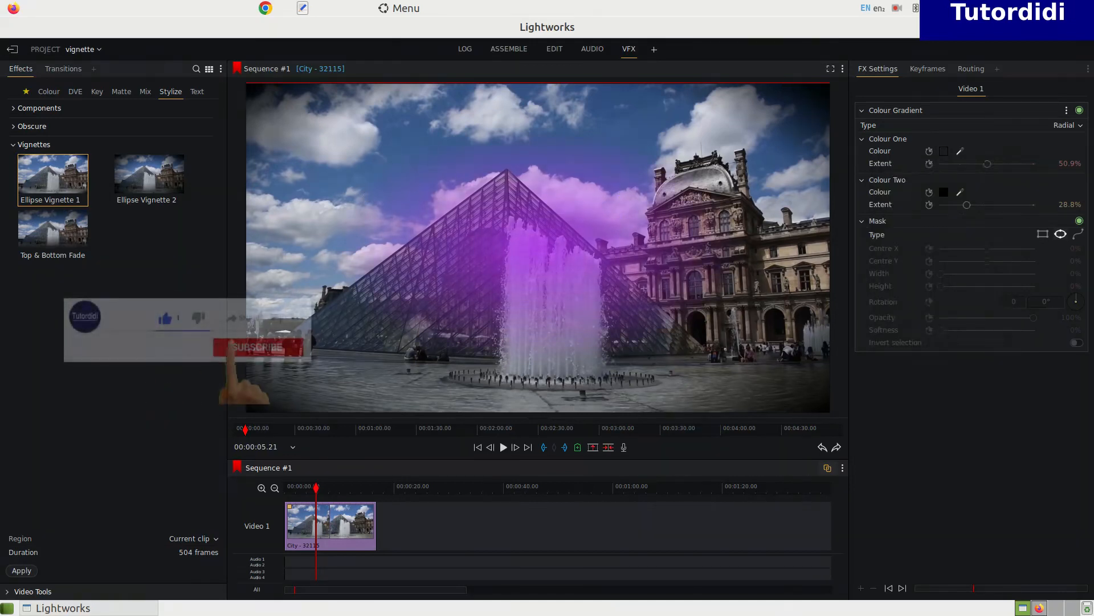
Compare the clip with and without the vignette by switching the colour gradient off and on
click(1080, 111)
click(1081, 112)
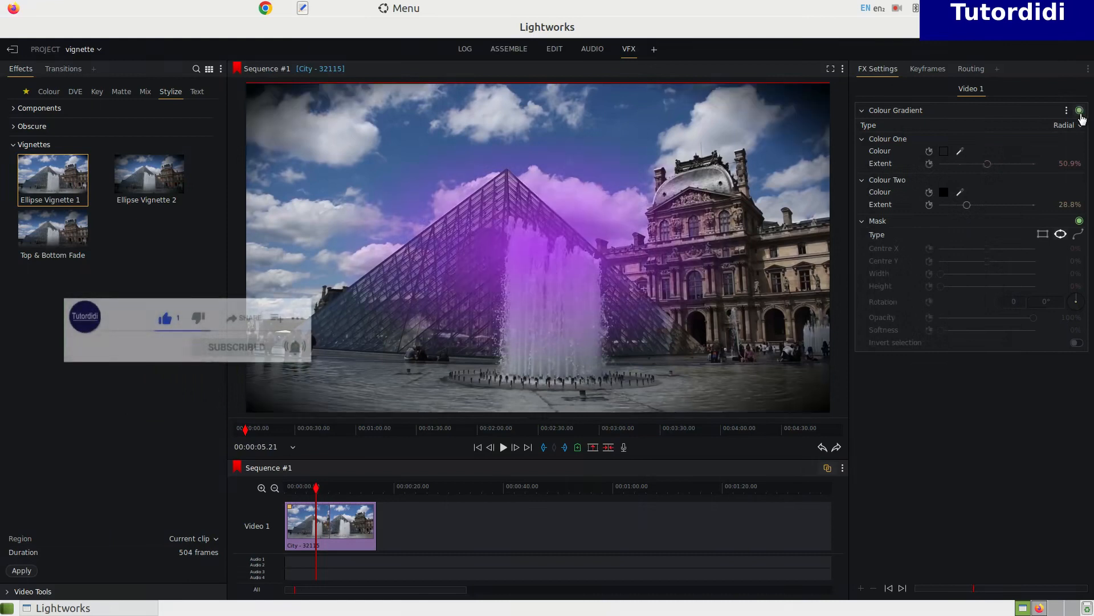
click(1080, 112)
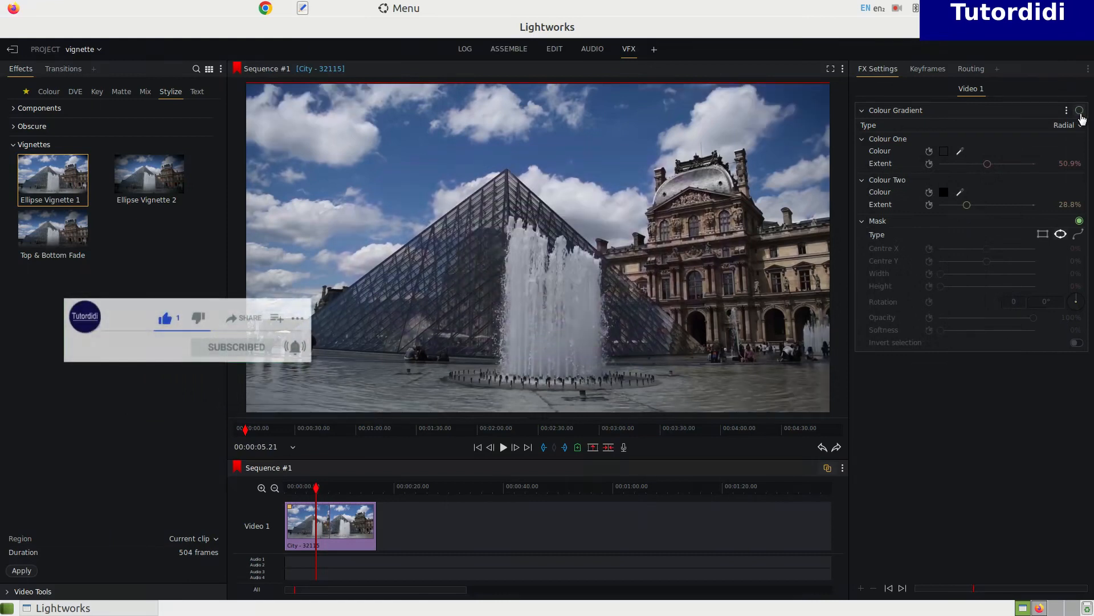
click(1080, 112)
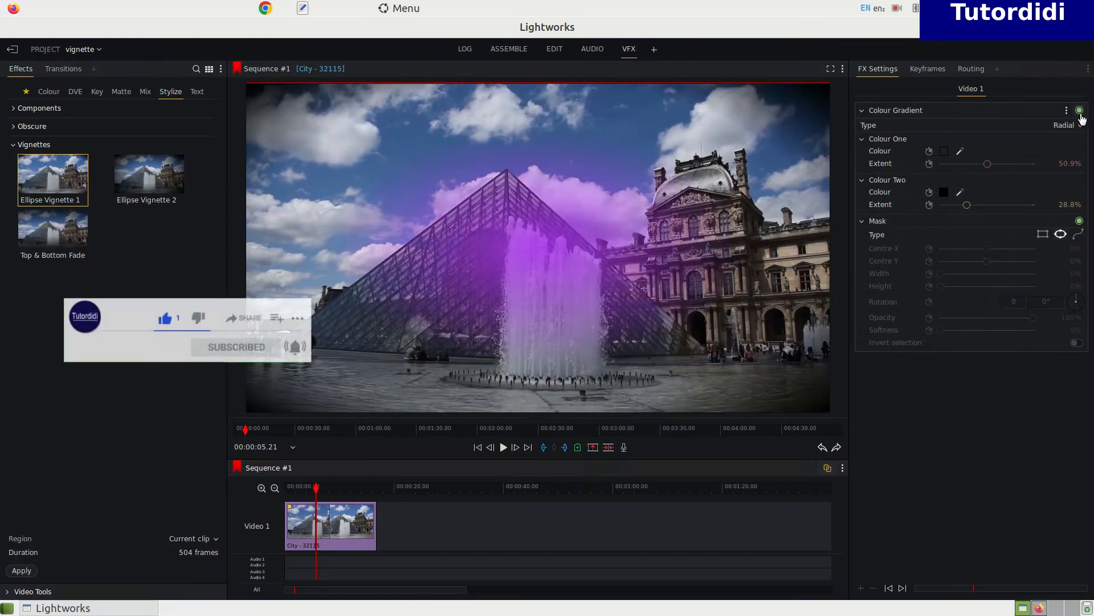
Disable the first colour gradient and apply Ellipse Vignette 2 with Colour One extent 9.2% and Colour Two extent 55.8%
click(866, 111)
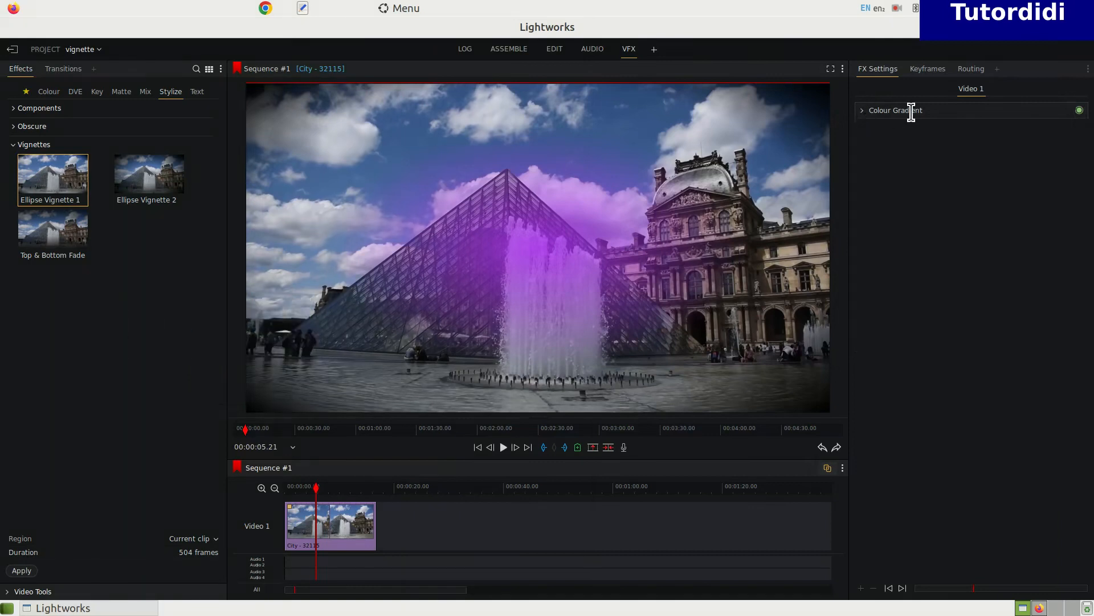
click(1079, 111)
double_click(123, 192)
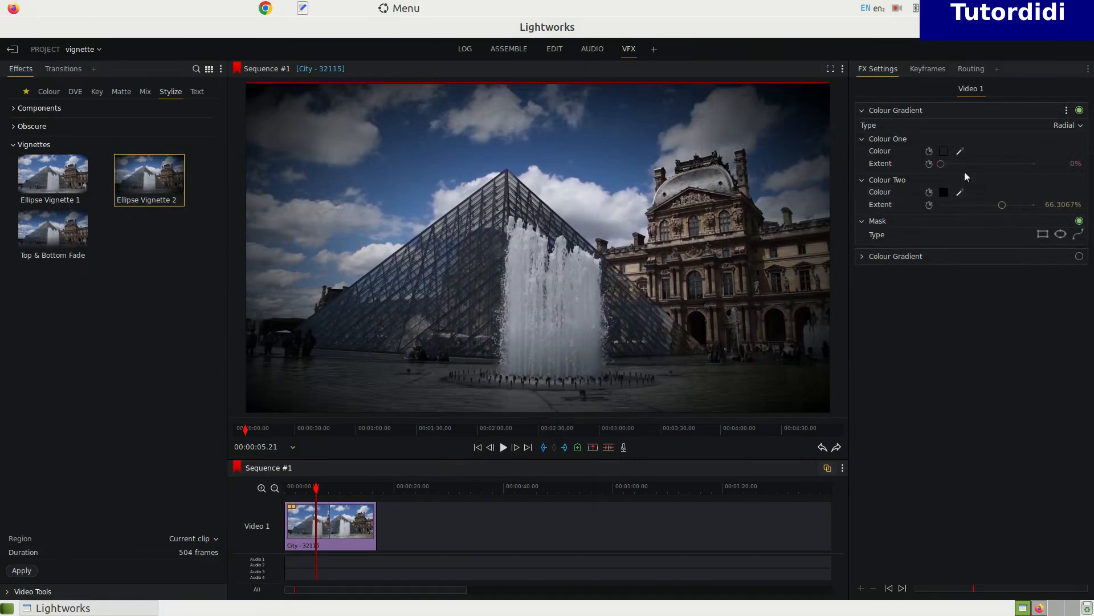
drag(941, 163, 990, 219)
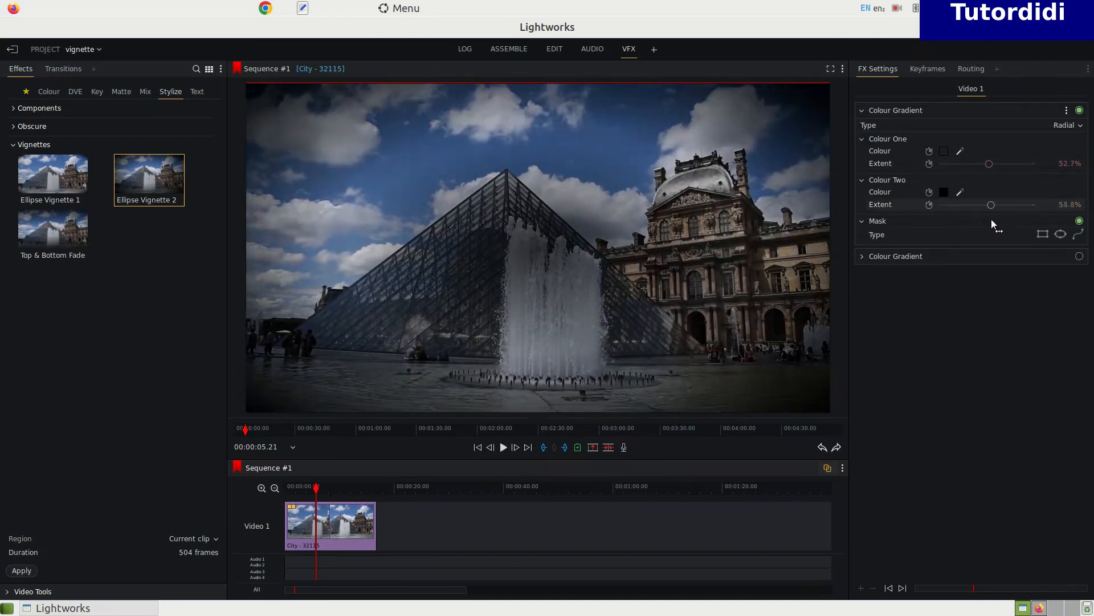
drag(989, 165, 949, 172)
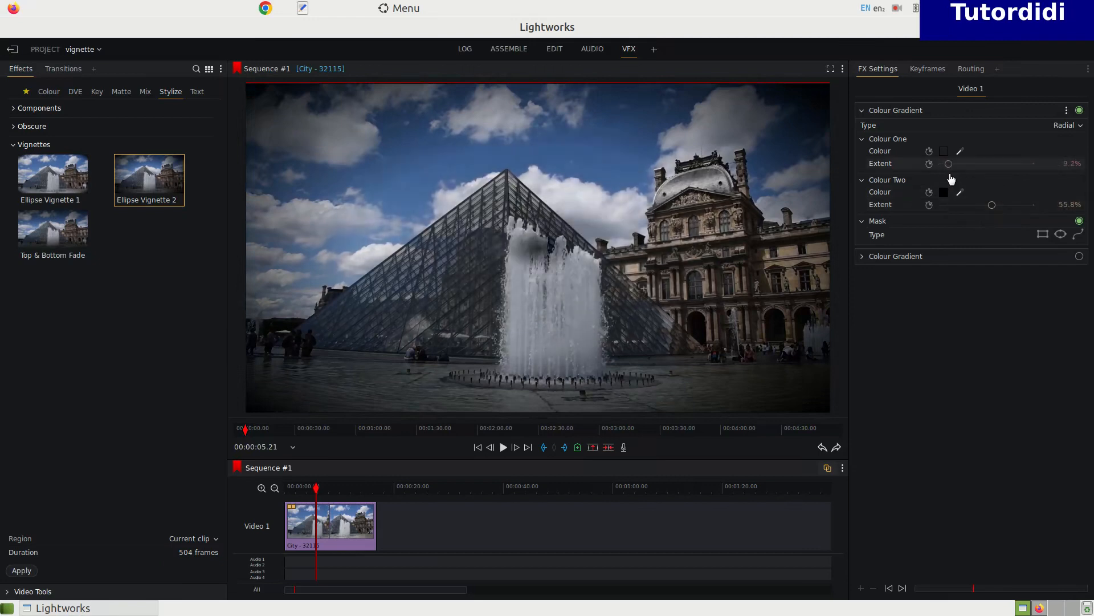
Disable the Ellipse Vignette 2 gradient and apply Top & Bottom Fade with Colour One extent 39.8% and Colour Two extent 36.1%
click(866, 114)
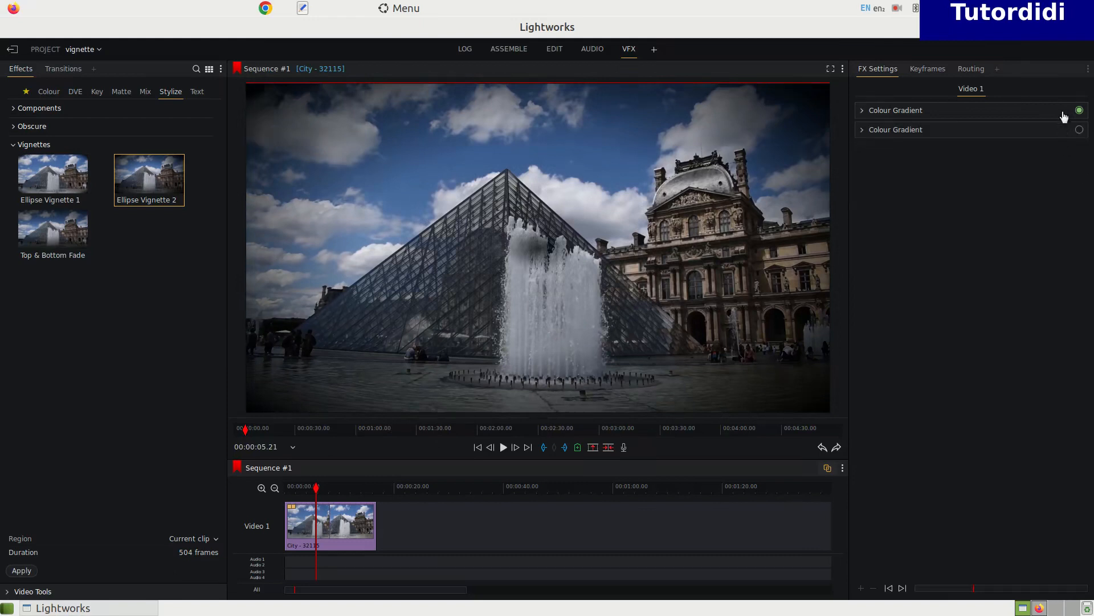
click(1080, 110)
click(36, 235)
double_click(37, 235)
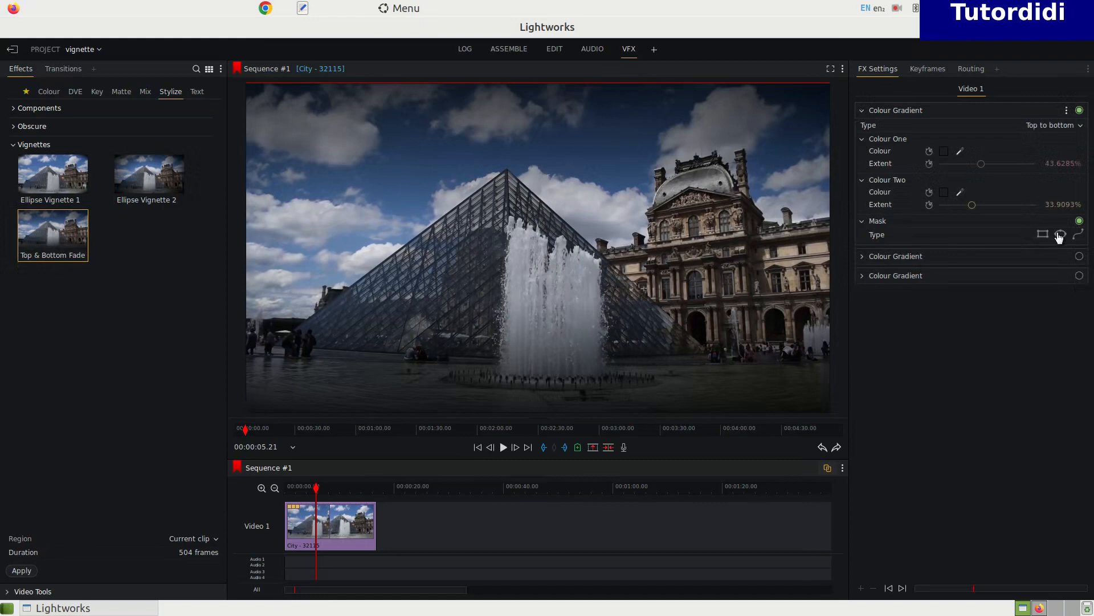
drag(982, 163, 976, 207)
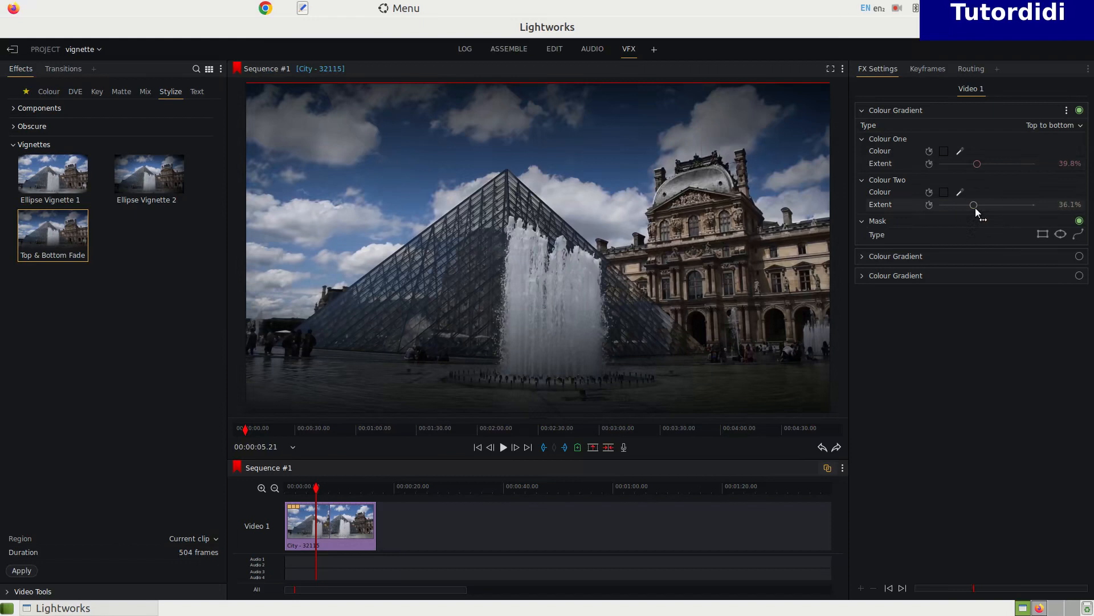
Set the Top & Bottom Fade's Colour One extent to 41.1% and its Colour Two extent to 33.7%
drag(973, 166, 986, 170)
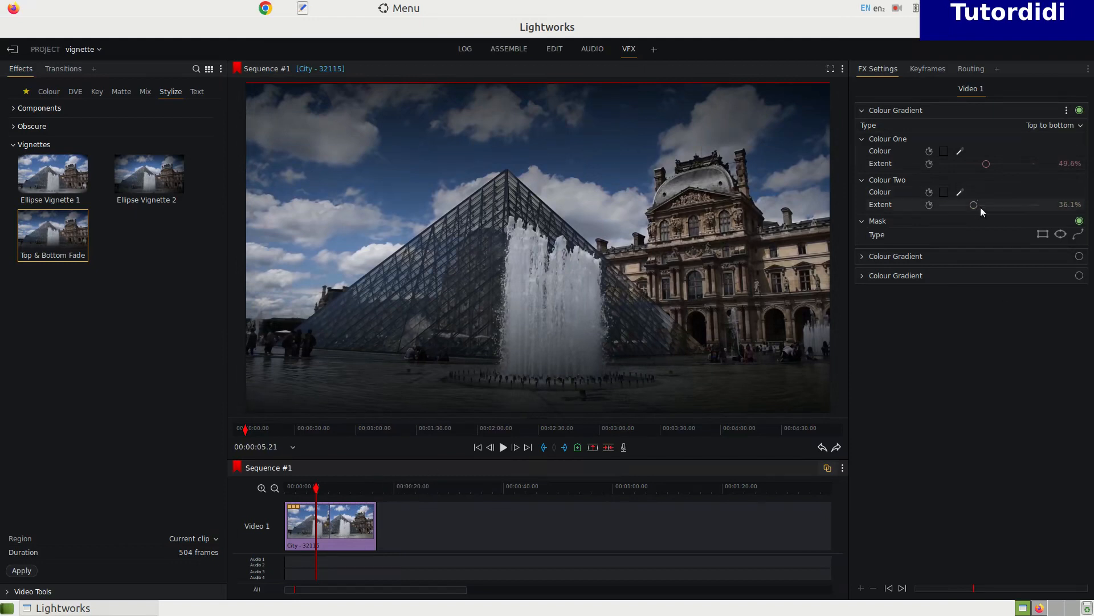
mouse_move(976, 206)
mouse_down()
mouse_move(1003, 221)
mouse_move(947, 214)
mouse_move(973, 228)
mouse_up()
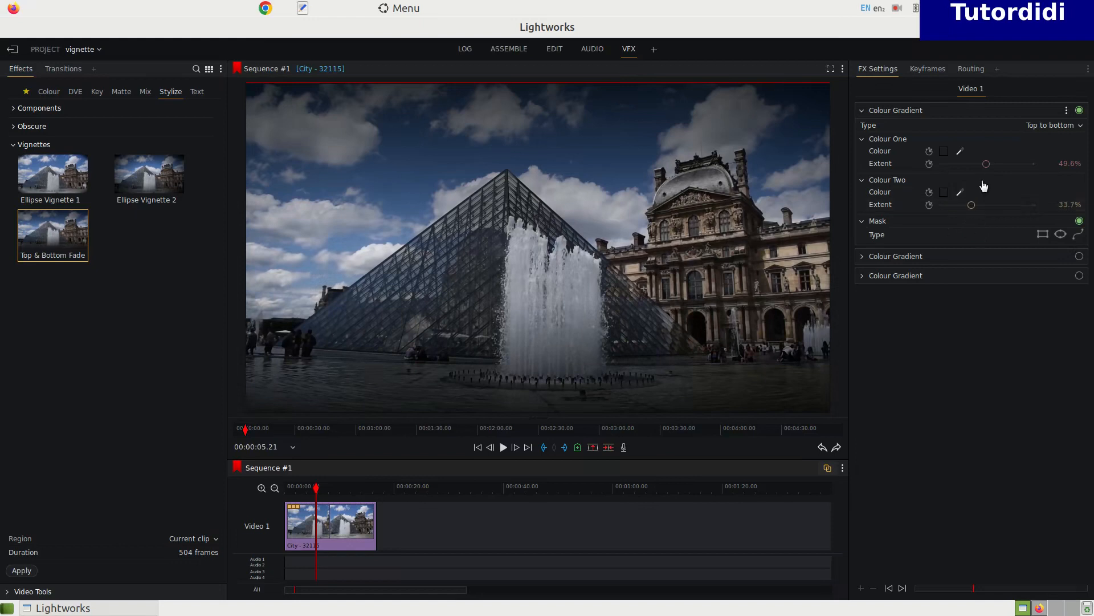
mouse_move(987, 164)
mouse_down()
mouse_move(963, 165)
mouse_move(977, 170)
mouse_up()
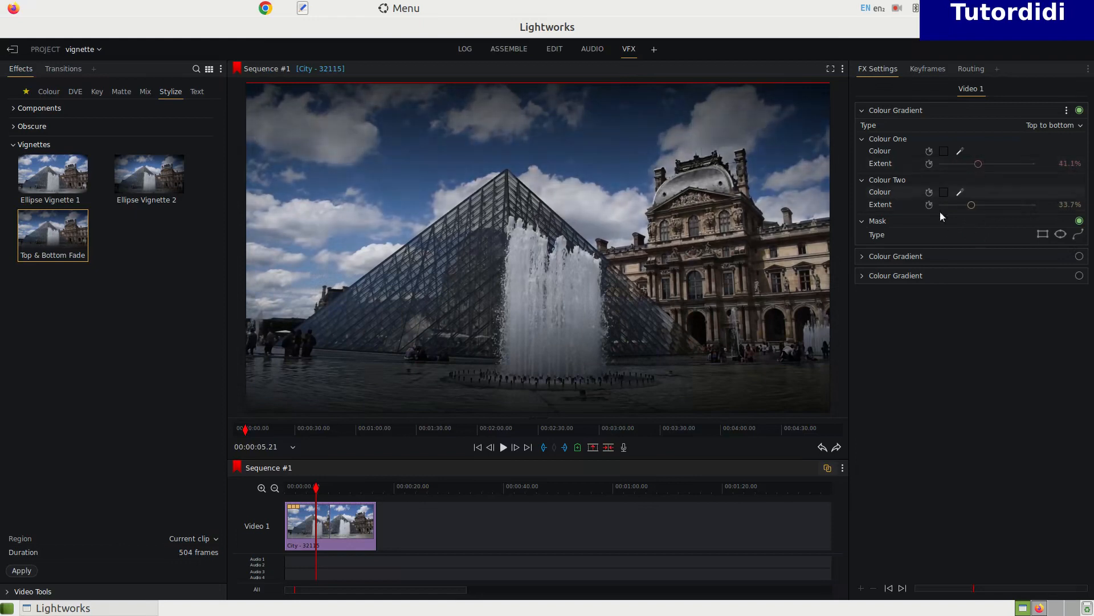
Compare the clip with and without the Top & Bottom Fade, leaving its gradient disabled and its settings collapsed
click(1079, 112)
click(1079, 112)
click(1079, 112)
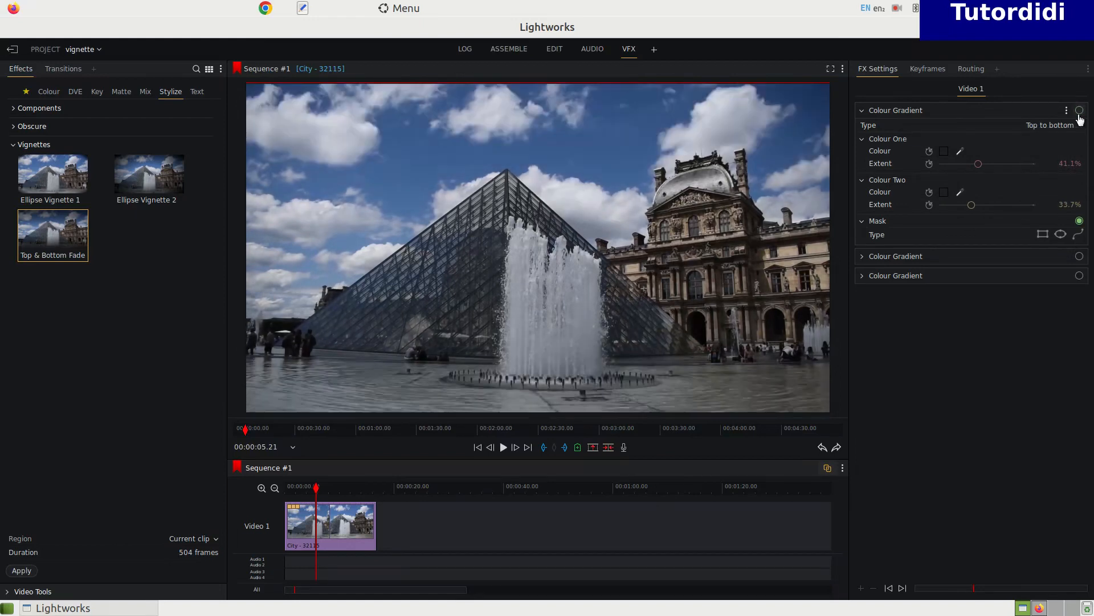
click(864, 112)
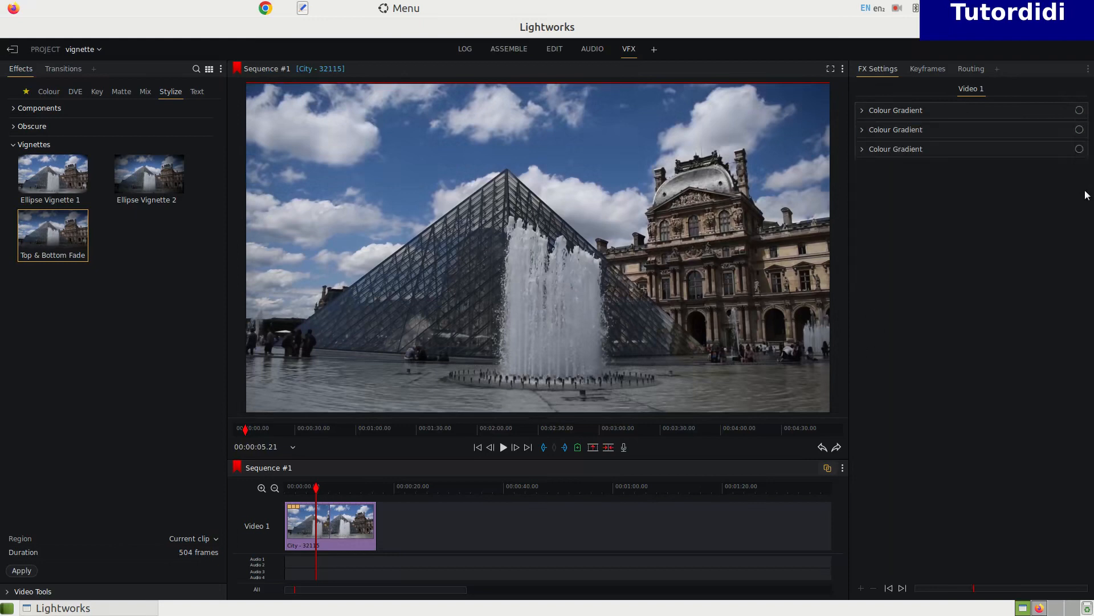
Enable all three colour gradients together and play the clip to preview the combined vignettes
click(1079, 150)
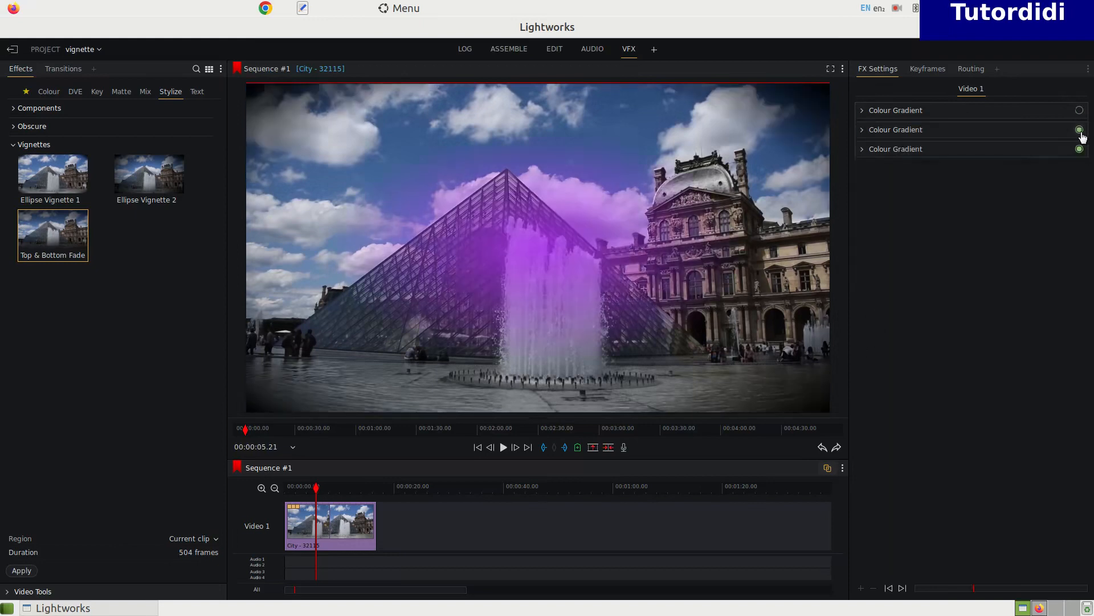
click(1081, 130)
click(1081, 110)
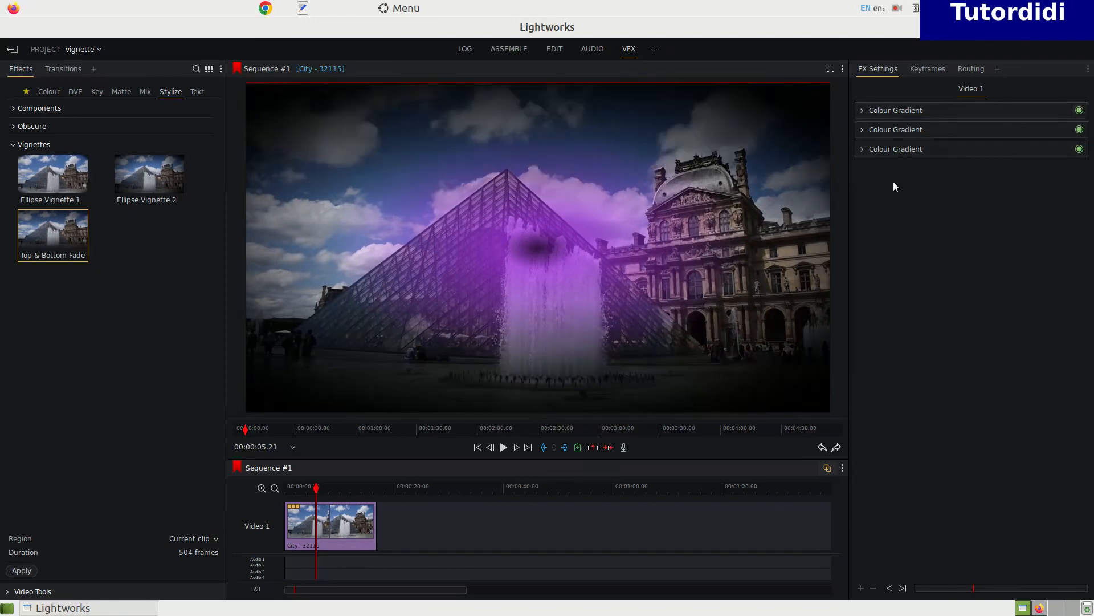
click(503, 448)
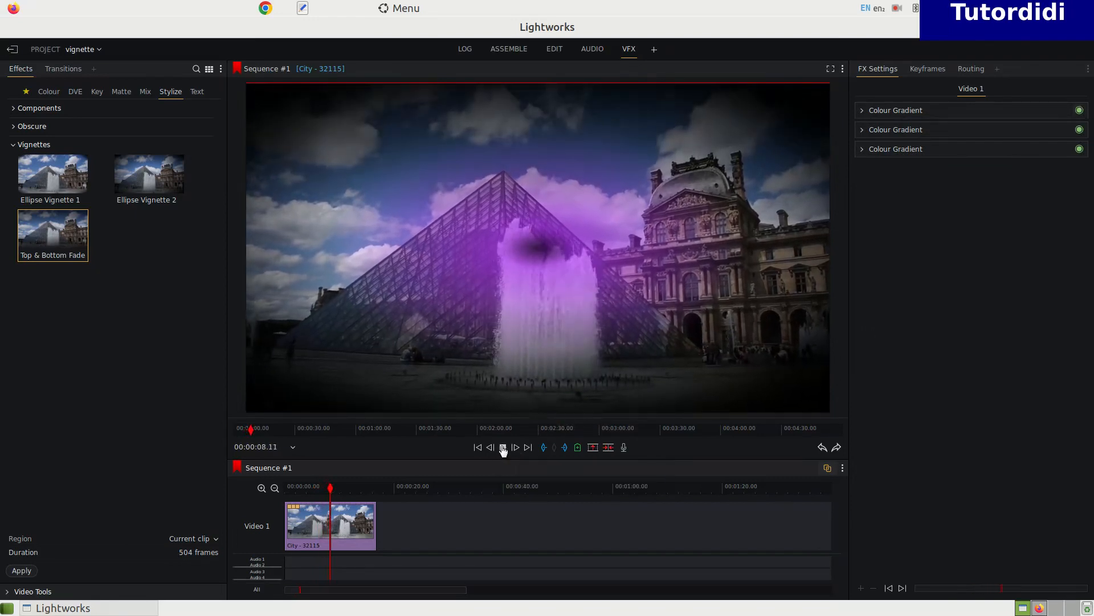
Disable all three colour gradients one by one from the first to the last, and stop the playback
click(1081, 111)
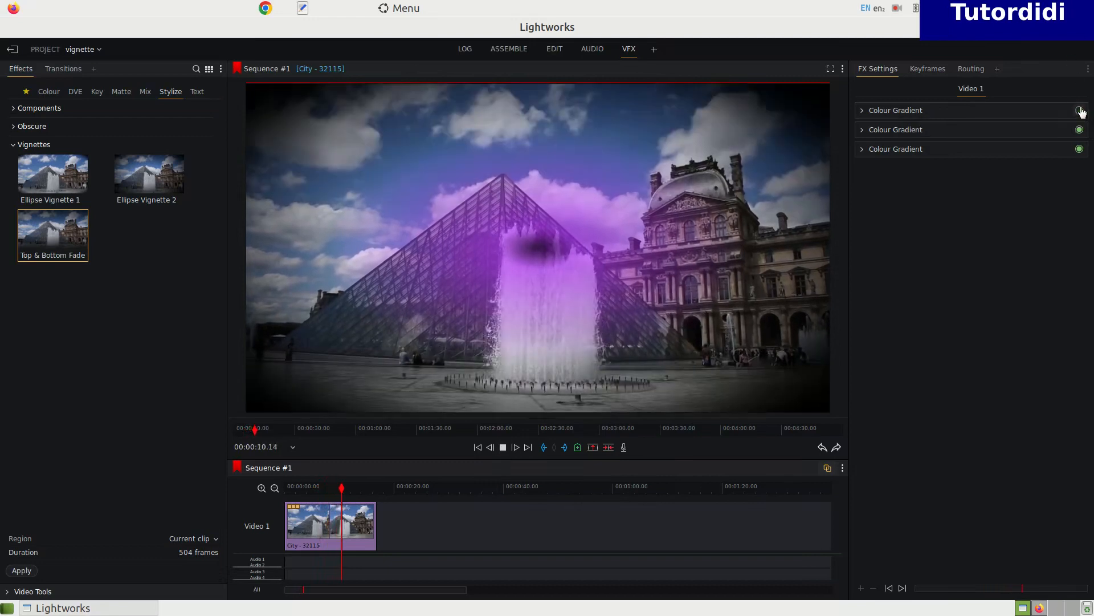
click(1079, 129)
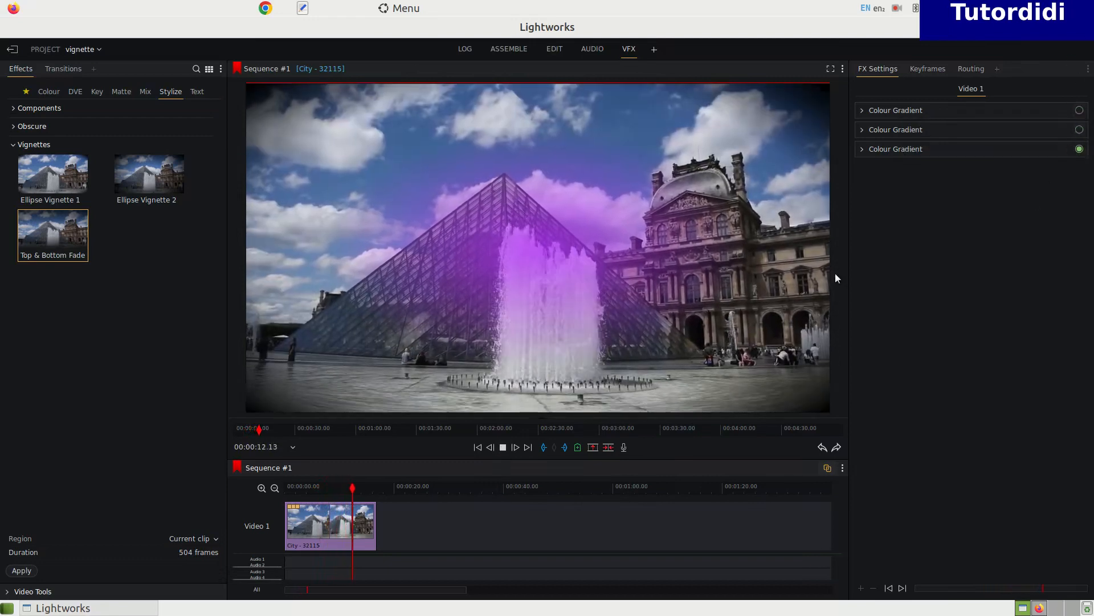
click(503, 448)
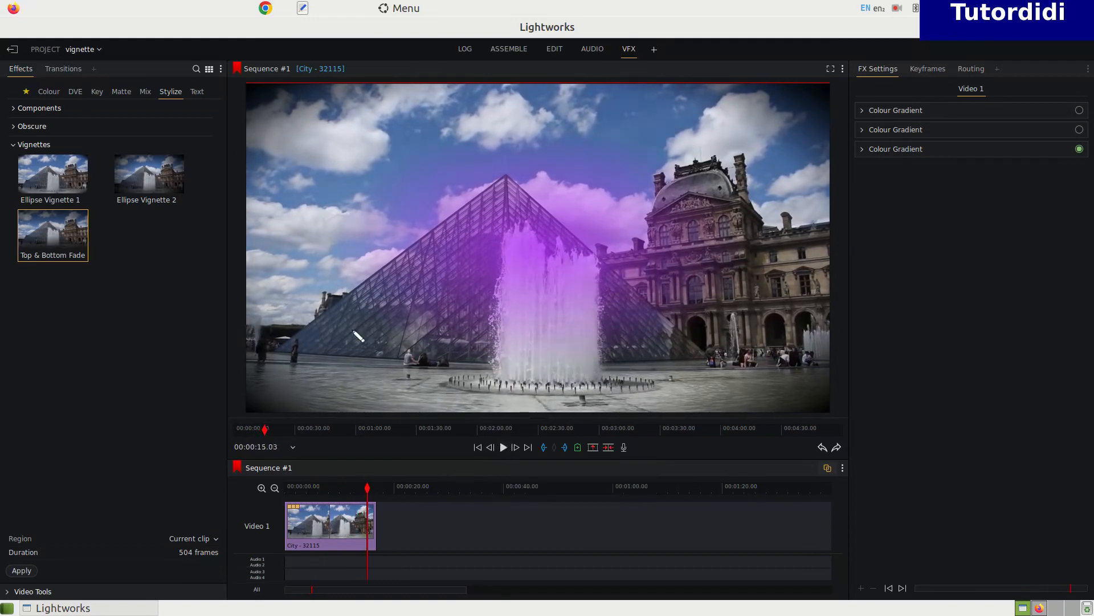
click(1080, 149)
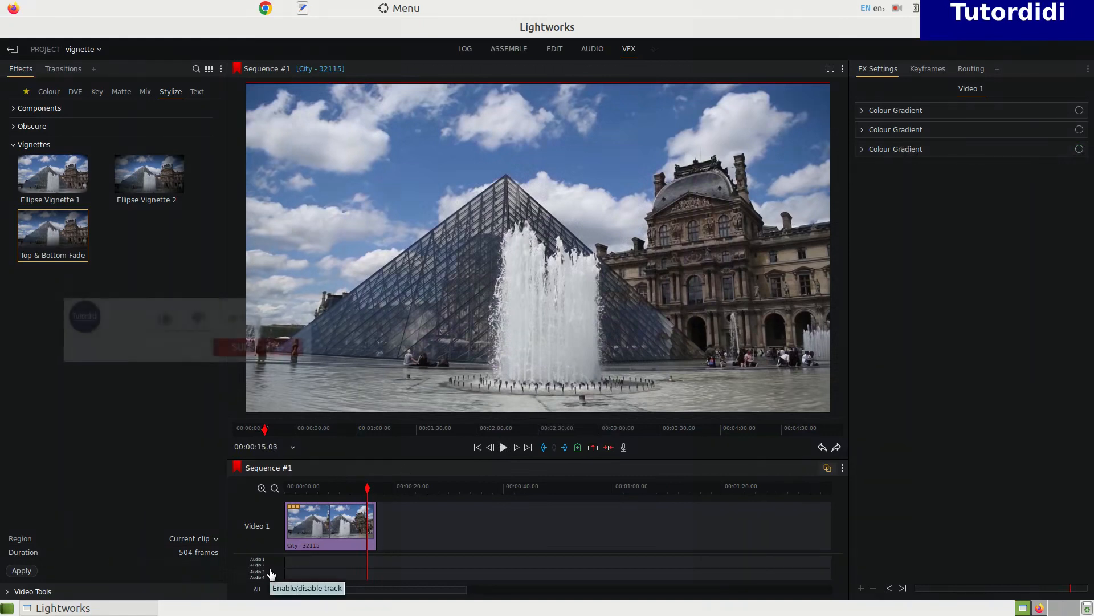
Undo all the vignette edits on the City - 32115 clip back to the state without any effects
click(316, 528)
key(ctrl+z)
key(ctrl+z)
key(ctrl+z)
key(ctrl+z)
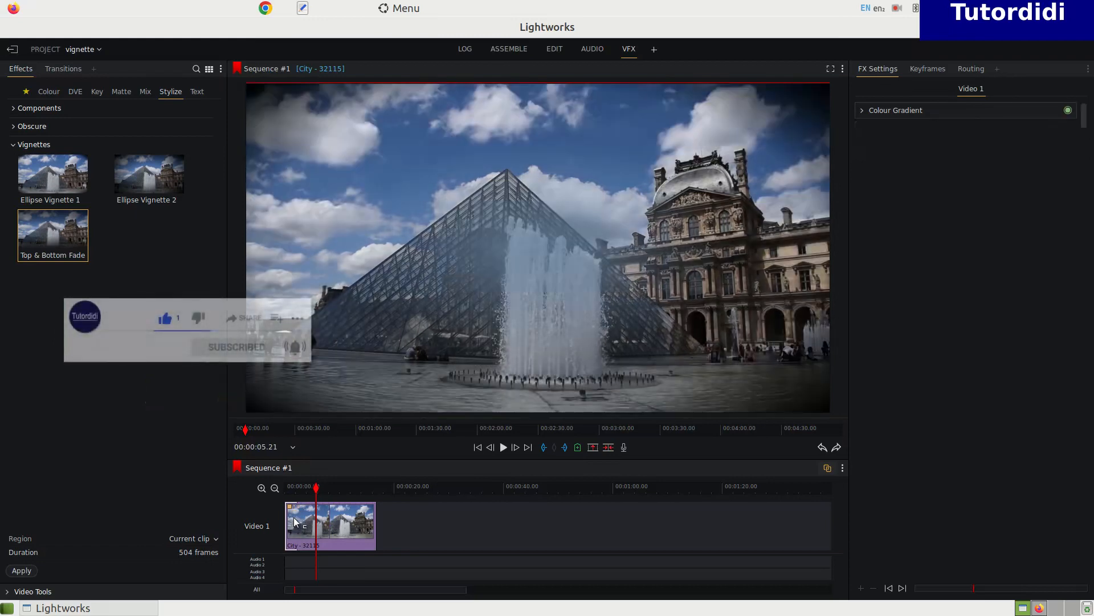
key(ctrl+z)
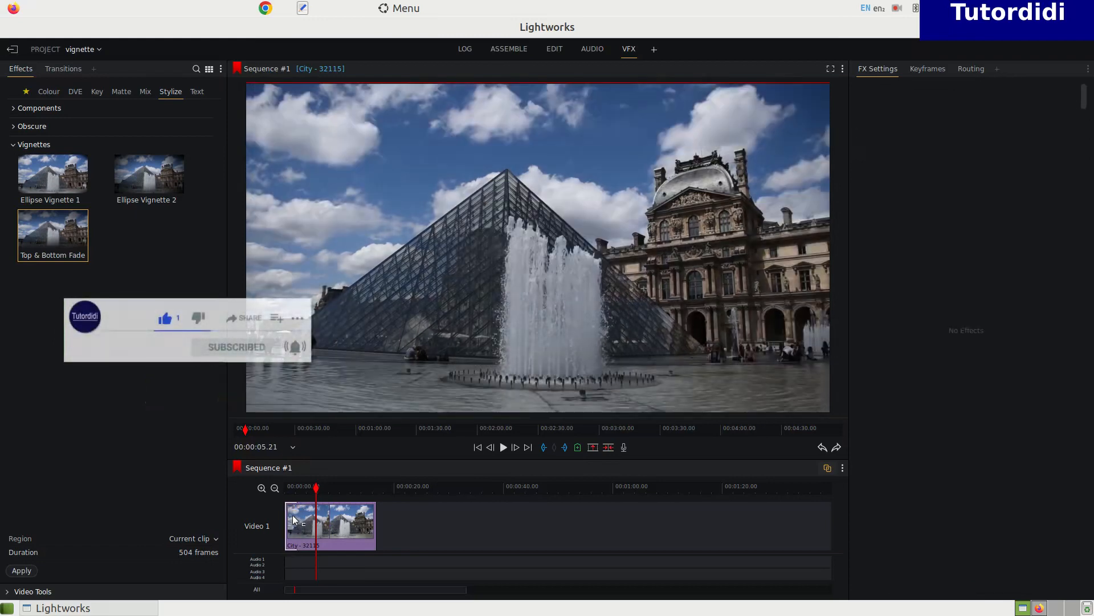
Apply Ellipse Vignette 1 to the clip with Colour One extent 0% and Colour Two extent 39.2%
drag(52, 176, 322, 534)
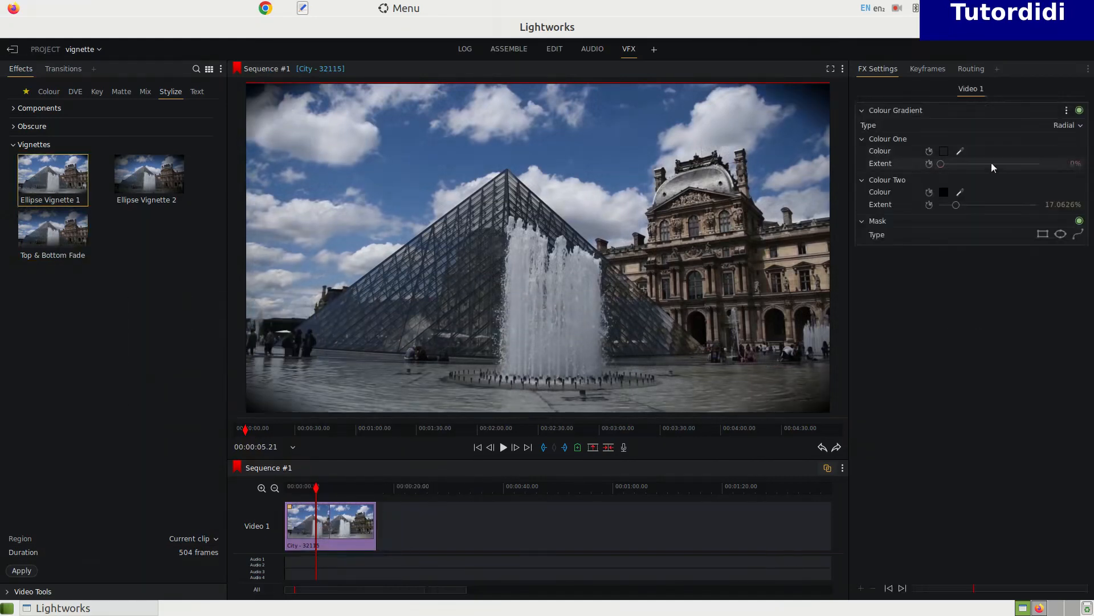
drag(941, 164, 1031, 206)
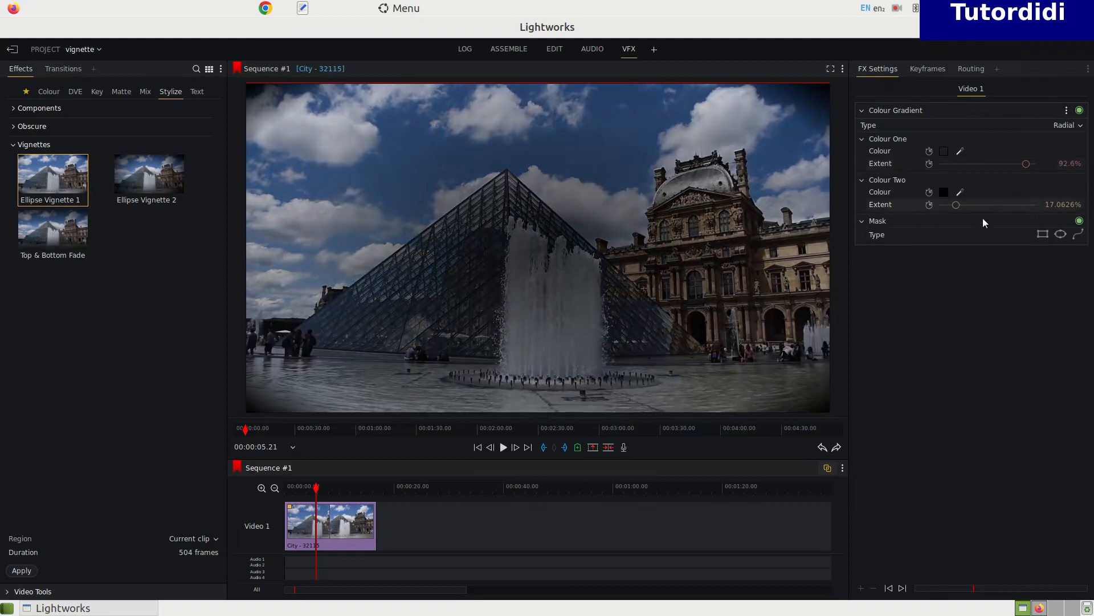
drag(957, 205, 994, 227)
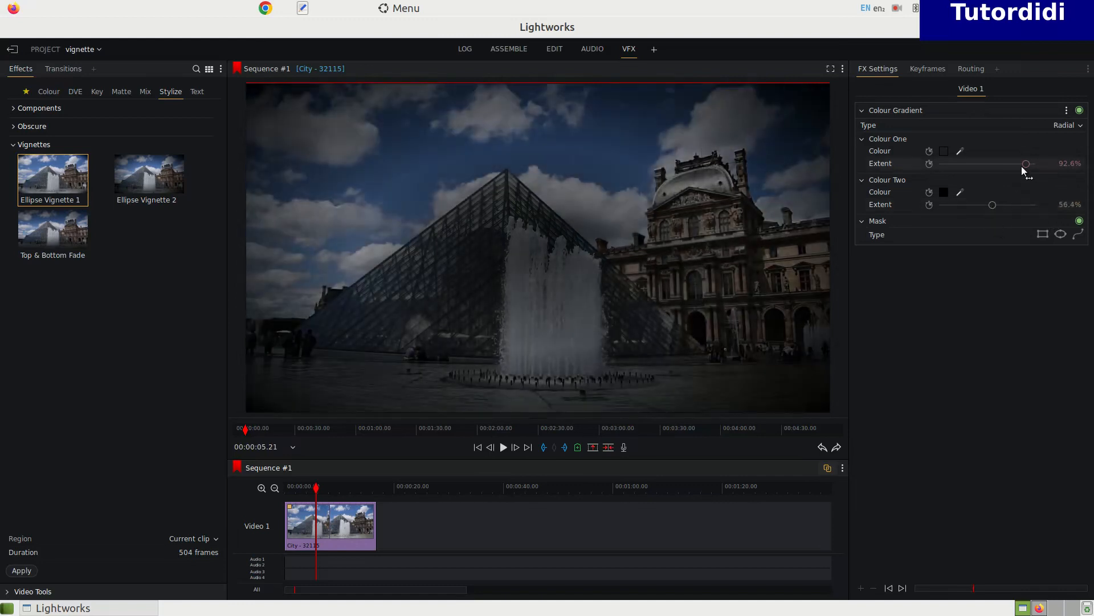
drag(1021, 165, 912, 178)
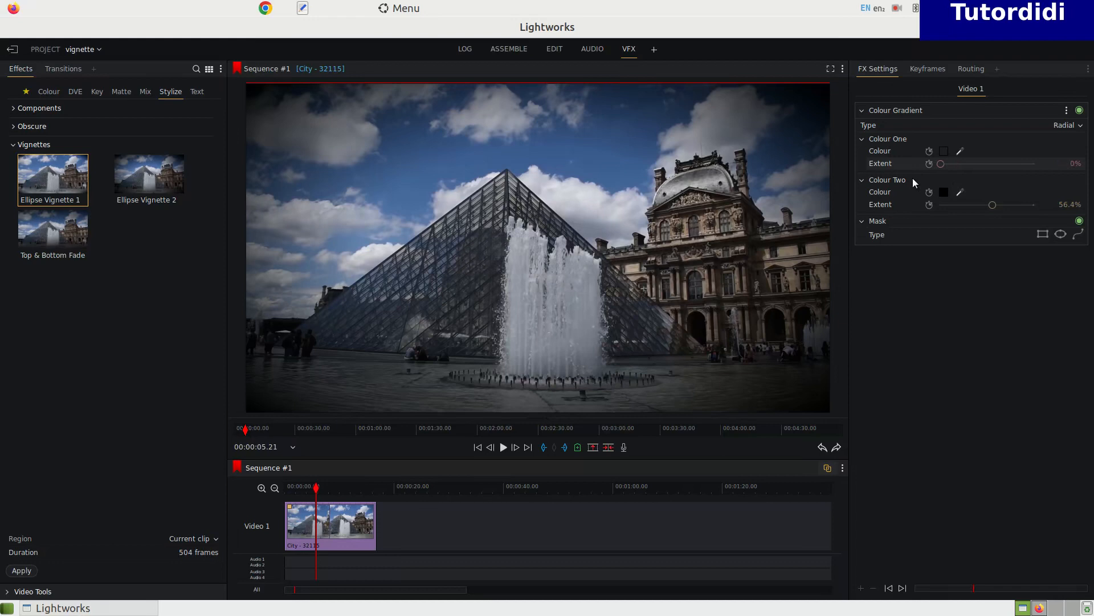
mouse_move(994, 208)
mouse_down()
mouse_move(1026, 210)
mouse_move(980, 208)
mouse_up()
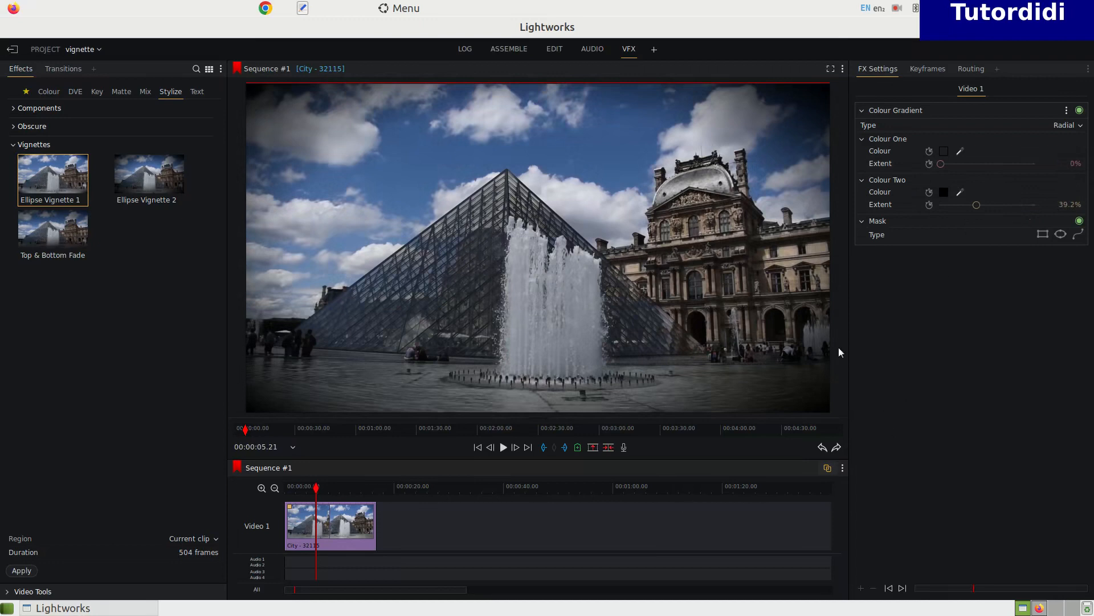
Change the gradient type to Left to right with Colour One extent 40.4% and Colour Two extent 34.3%
click(1066, 124)
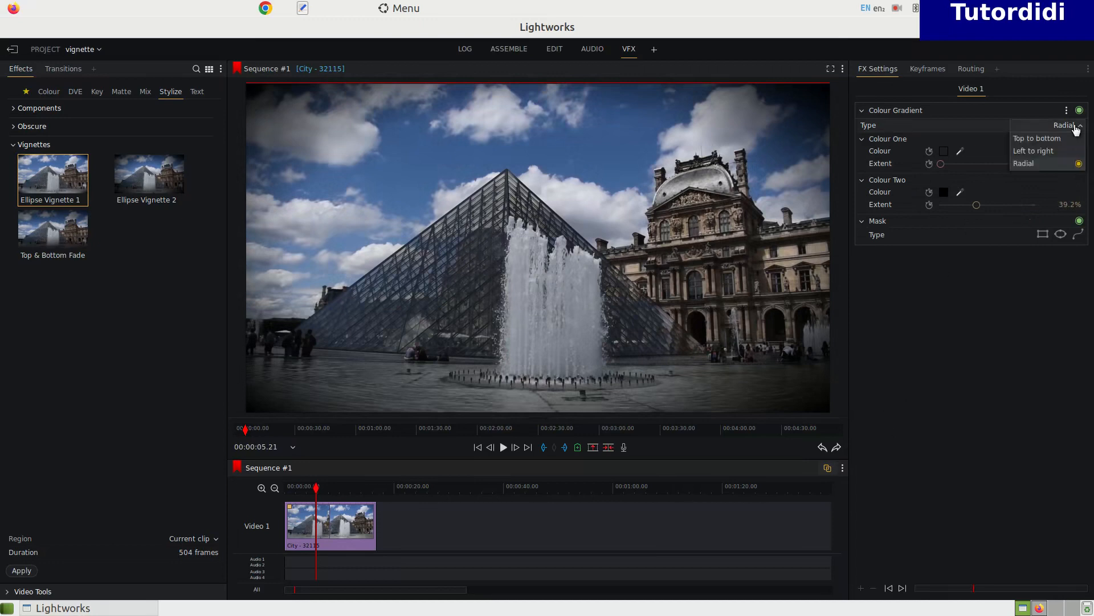
click(1053, 150)
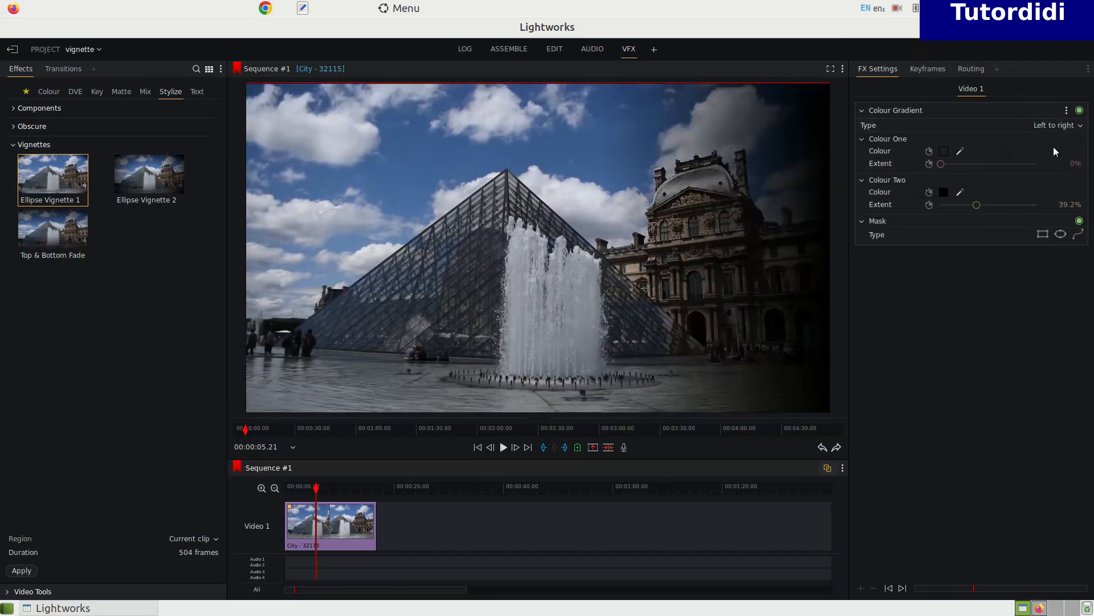
drag(940, 164, 969, 214)
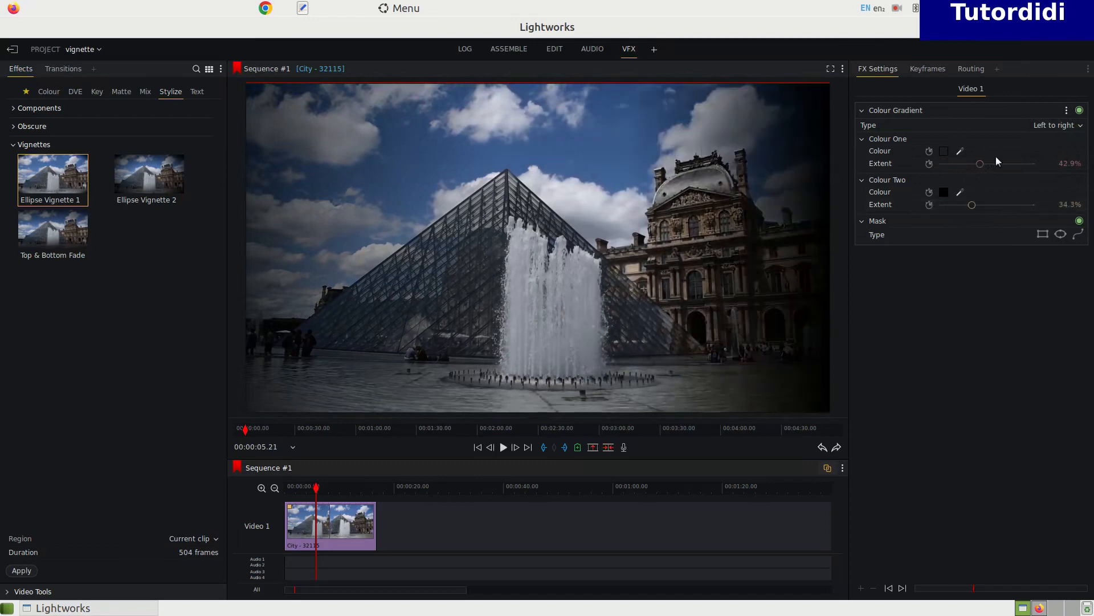
mouse_move(976, 162)
mouse_down()
mouse_move(948, 163)
mouse_move(981, 173)
mouse_up()
Change the gradient type to Top to bottom with Colour One extent 44.7% and Colour Two extent 46.6%, and play the clip
click(1074, 126)
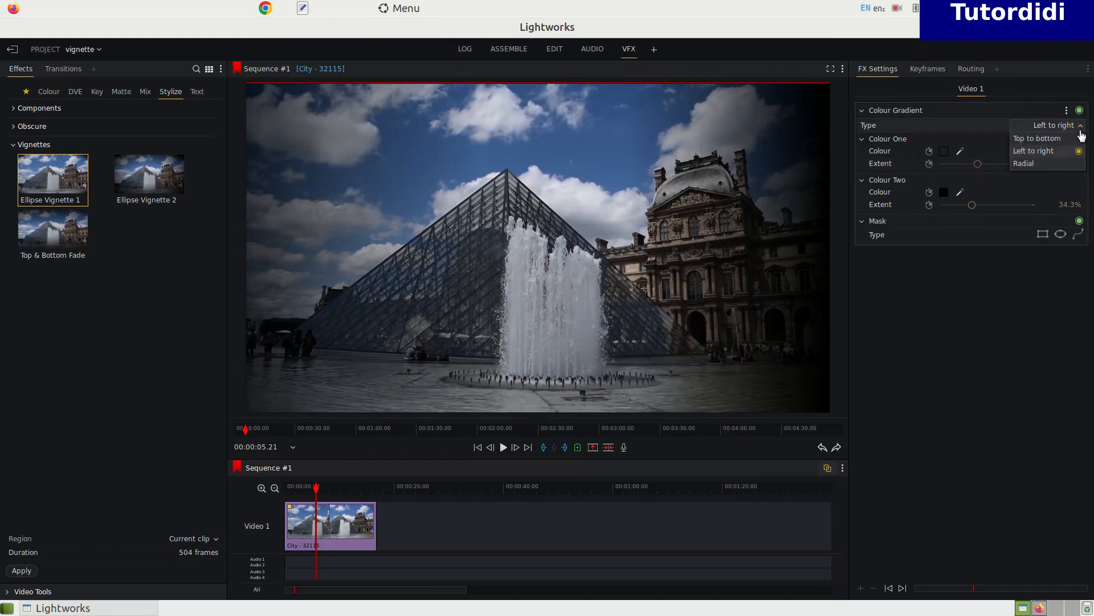
click(1062, 139)
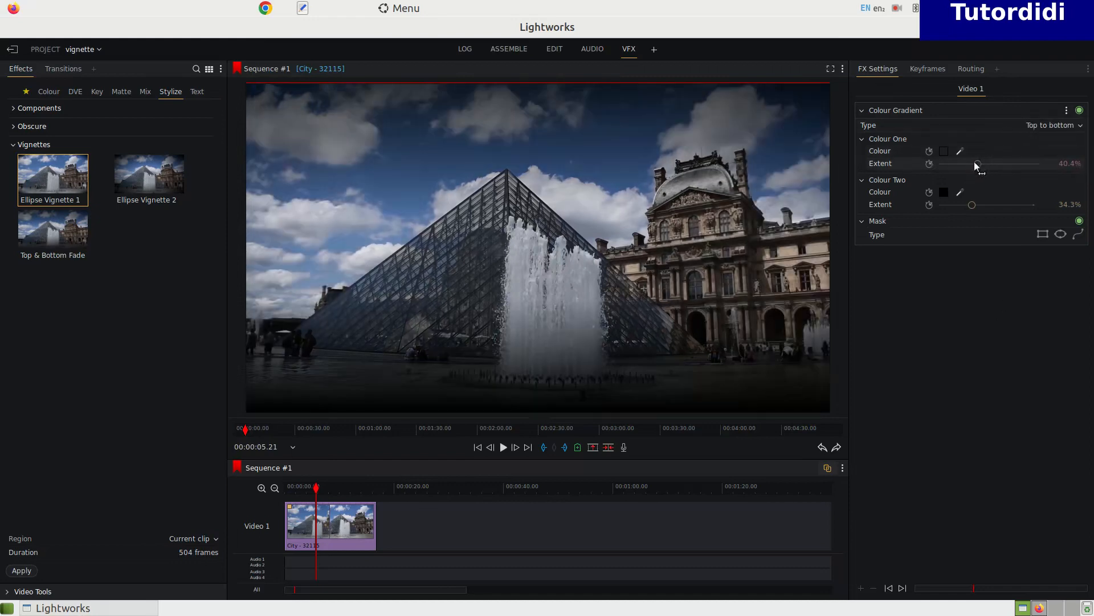
mouse_move(984, 171)
mouse_down()
mouse_move(1044, 176)
mouse_move(969, 165)
mouse_move(982, 164)
mouse_up()
mouse_move(975, 208)
mouse_down()
mouse_move(943, 204)
mouse_move(996, 209)
mouse_move(987, 208)
mouse_up()
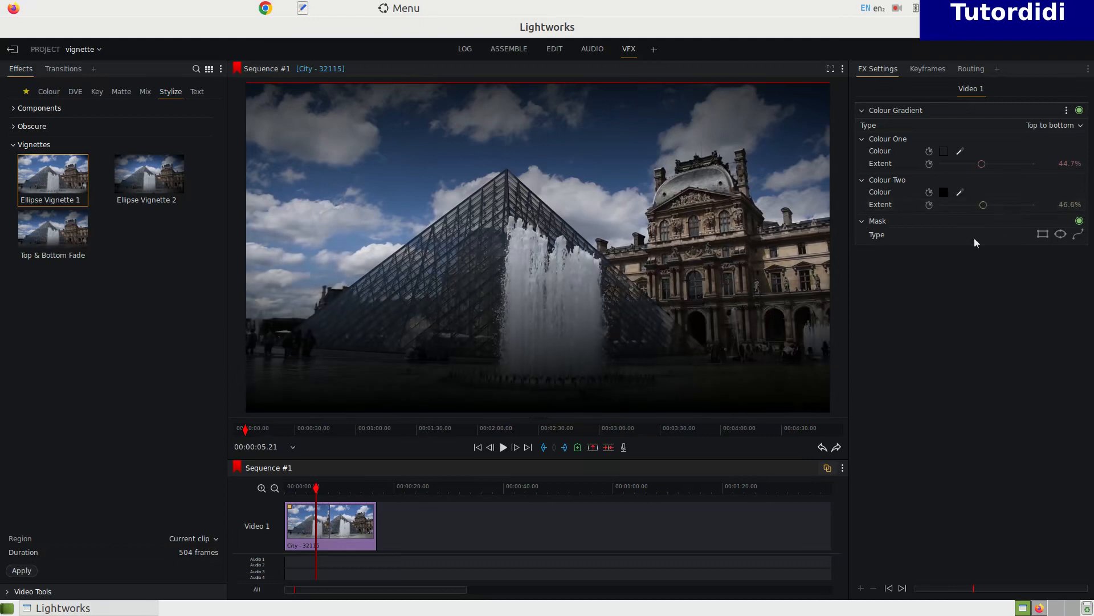
click(505, 450)
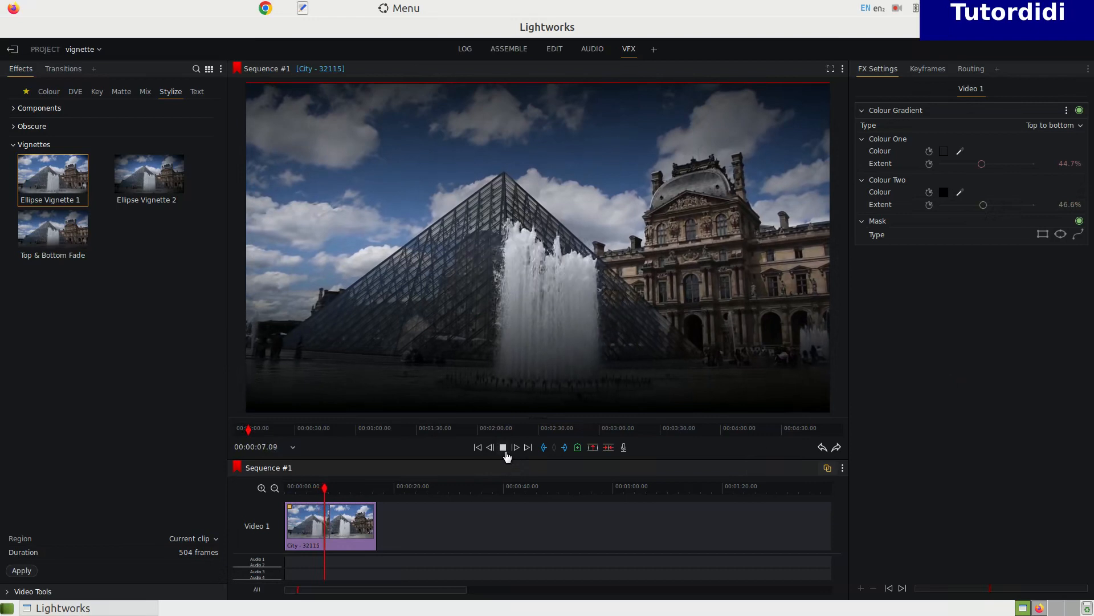